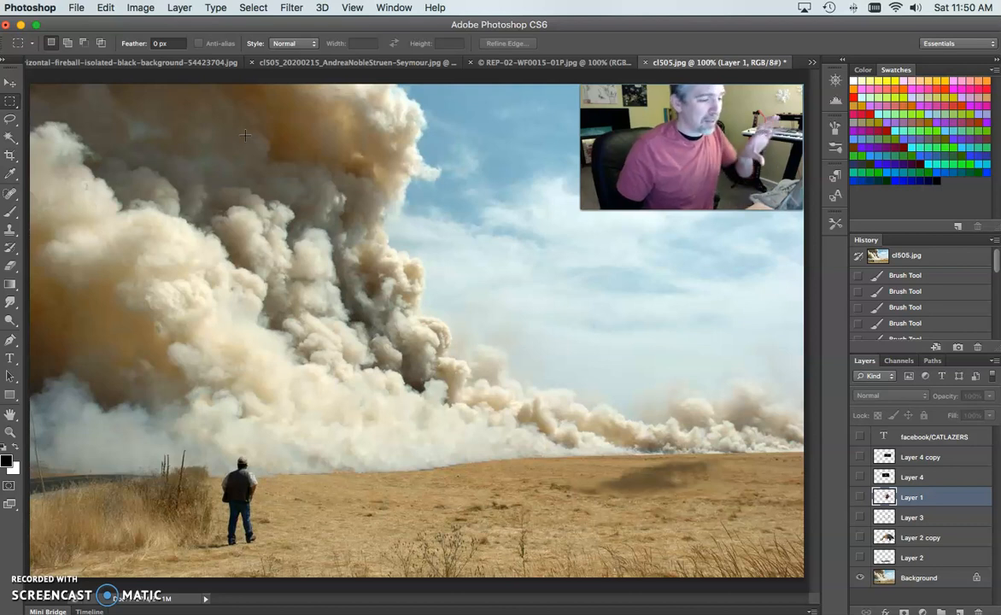
- Bring up the Komodo dragon photo REP-02-WF0015-01P.jpg, and close it to return to cl505.jpg
click(387, 7)
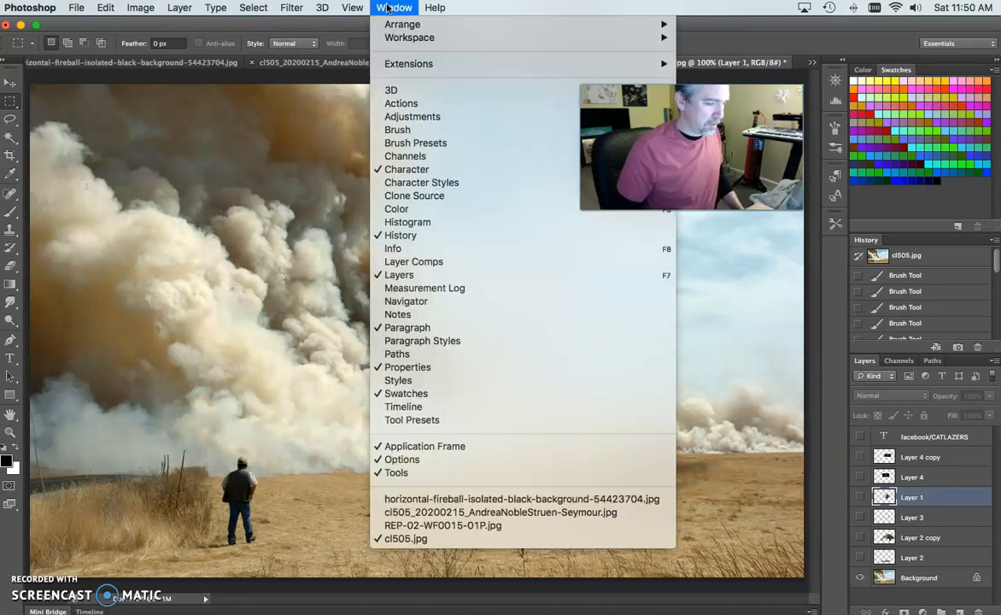
click(427, 526)
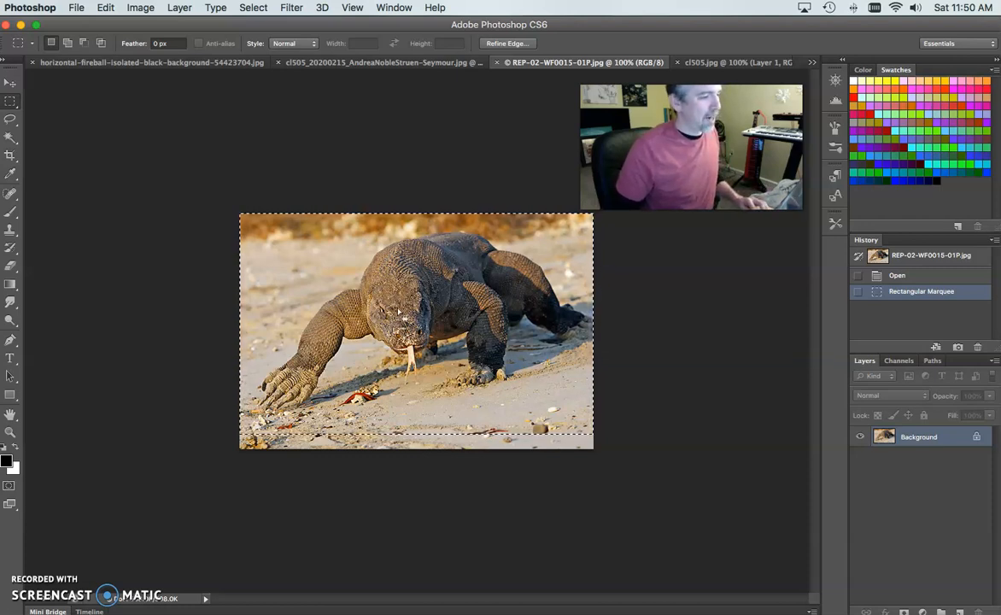
key(super+n)
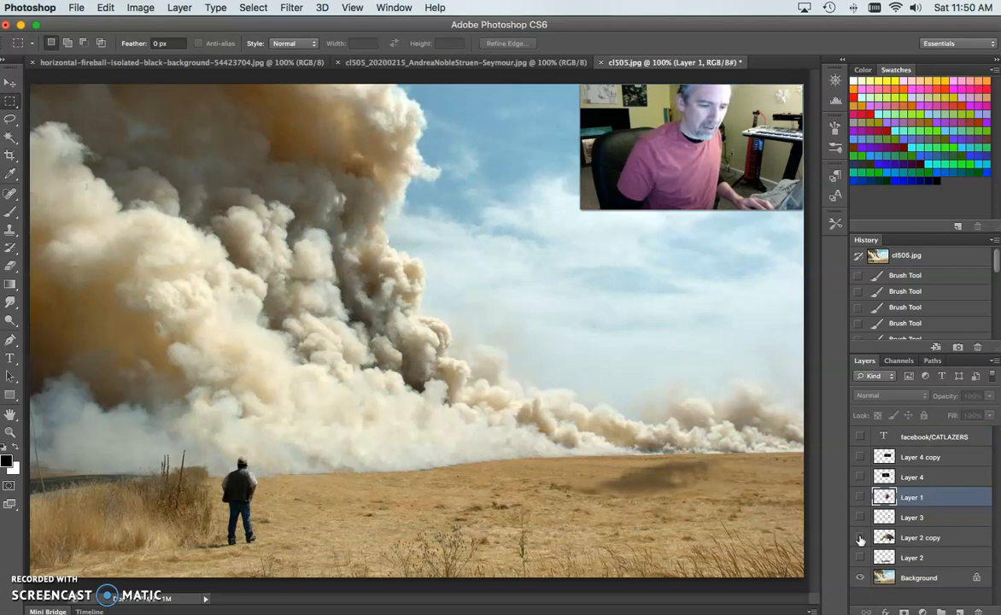
- Preview the Komodo dragon on Layer 2 copy over the background, and hide that layer again
click(860, 537)
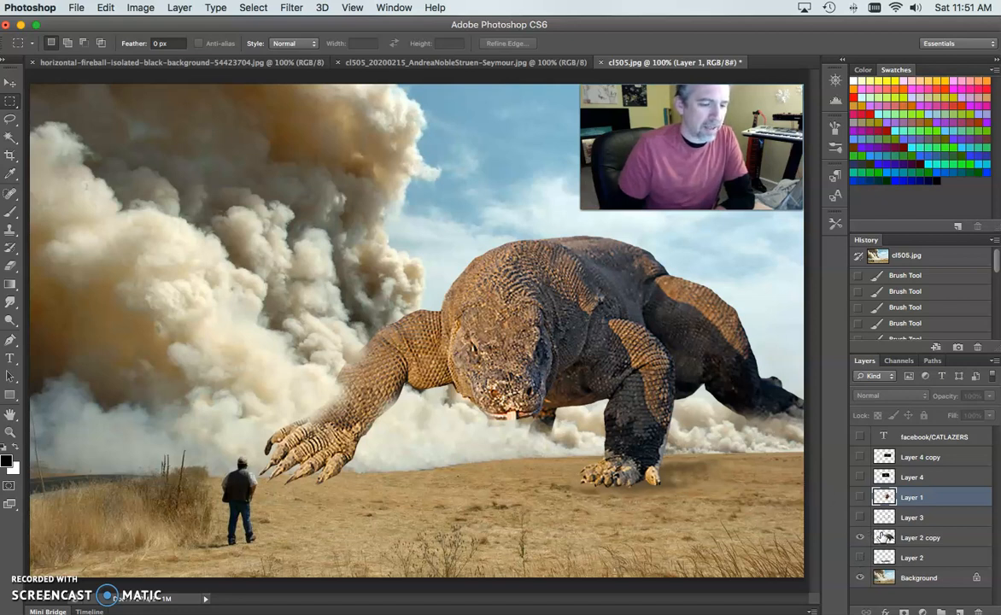
click(994, 363)
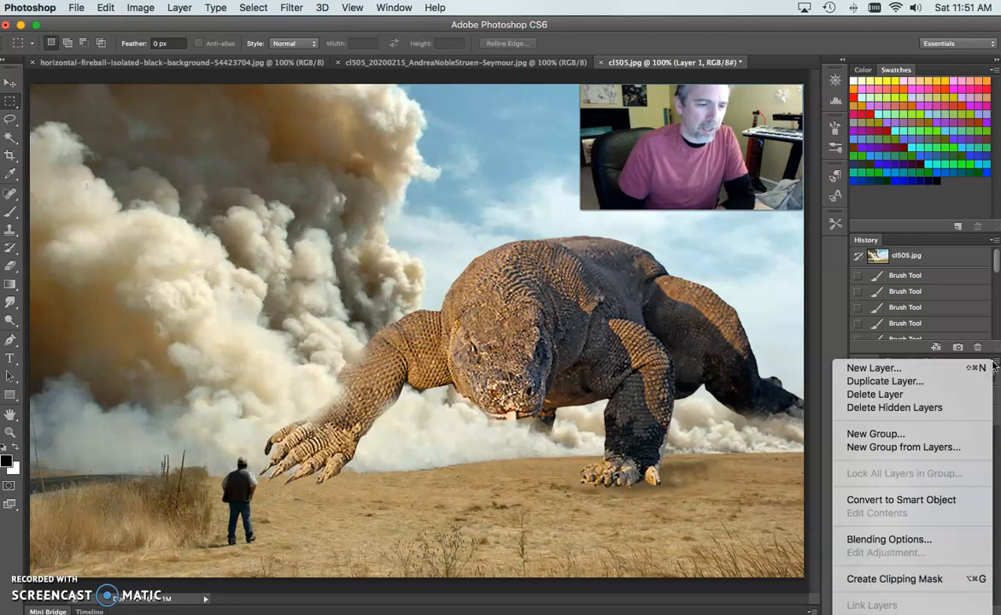
click(994, 365)
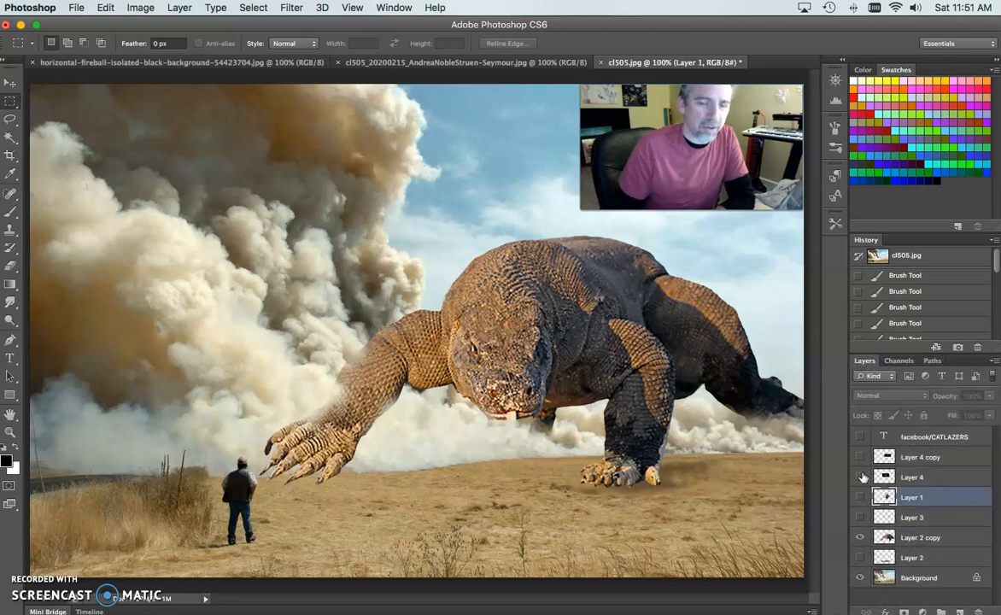
click(860, 543)
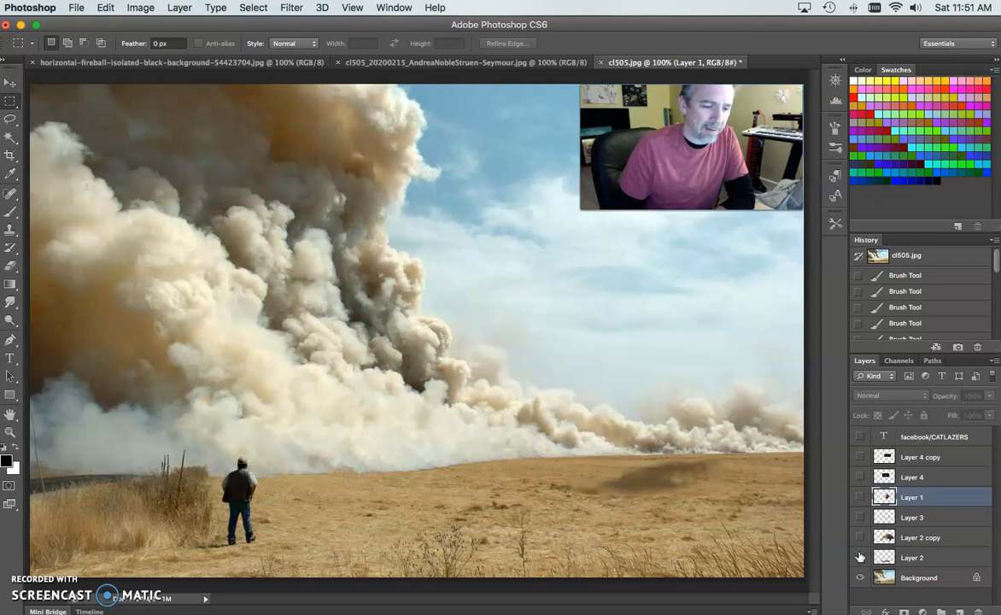
- Show the shadow and dragon layers (Layer 2 and Layer 2 copy), with the shadow's opacity set to 37%
click(861, 558)
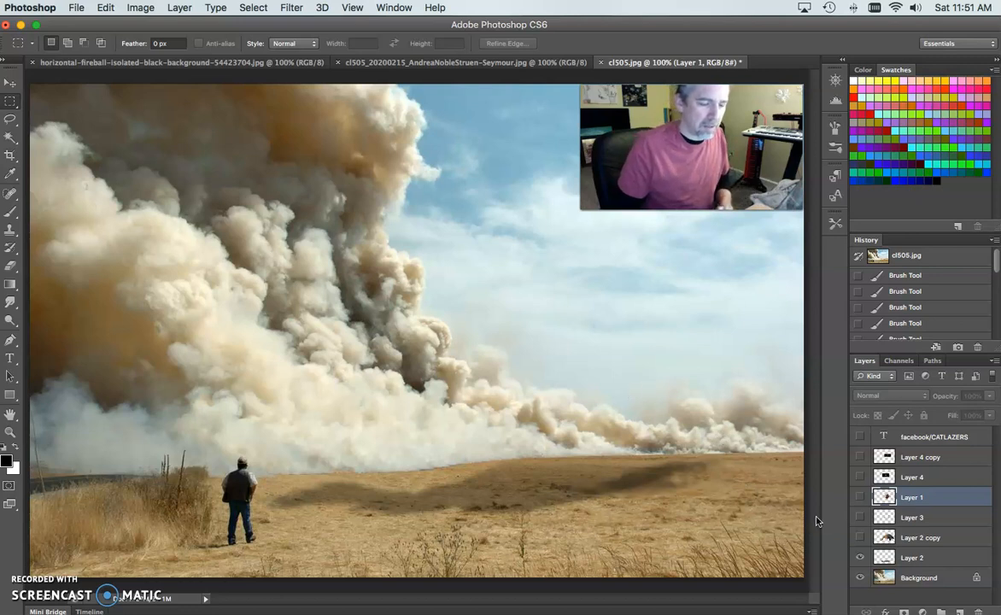
click(923, 557)
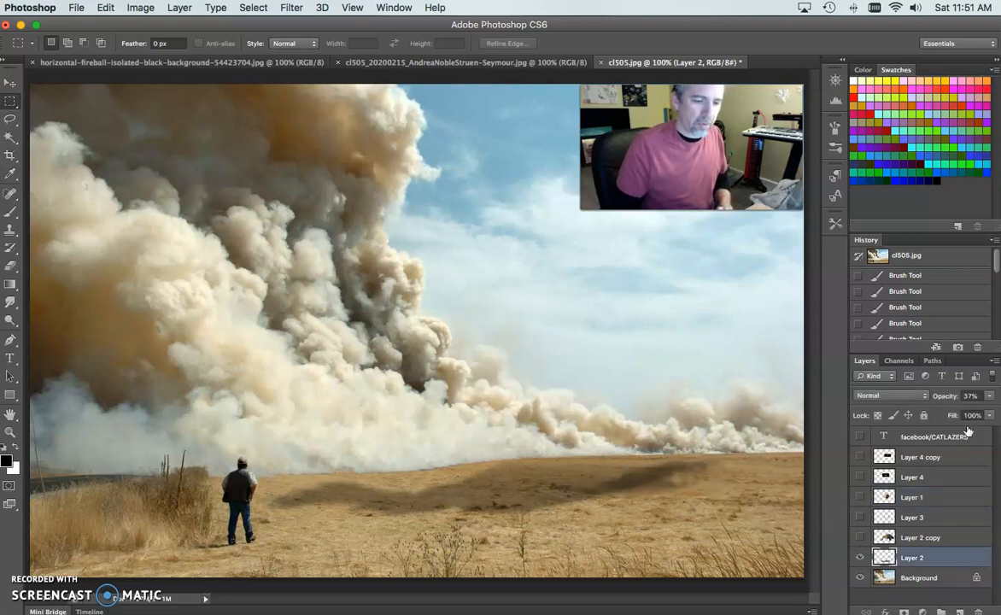
click(990, 398)
drag(976, 409, 998, 409)
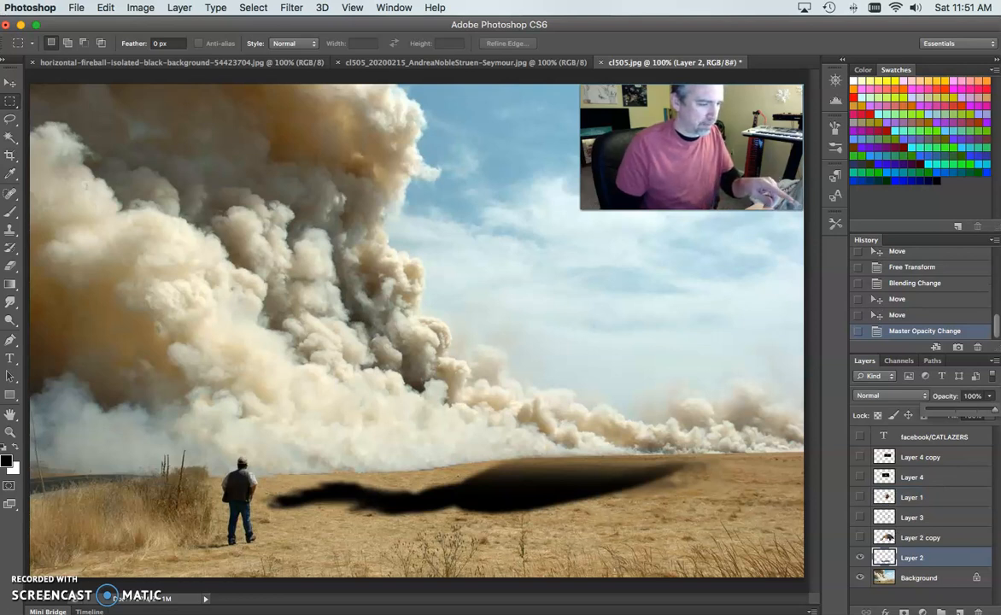
drag(996, 409, 959, 413)
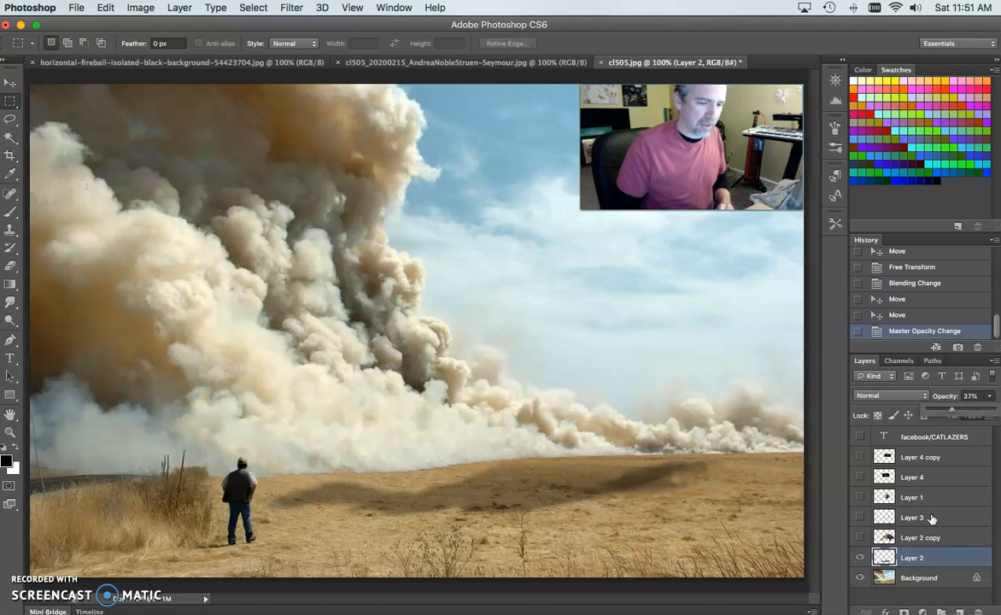
click(860, 537)
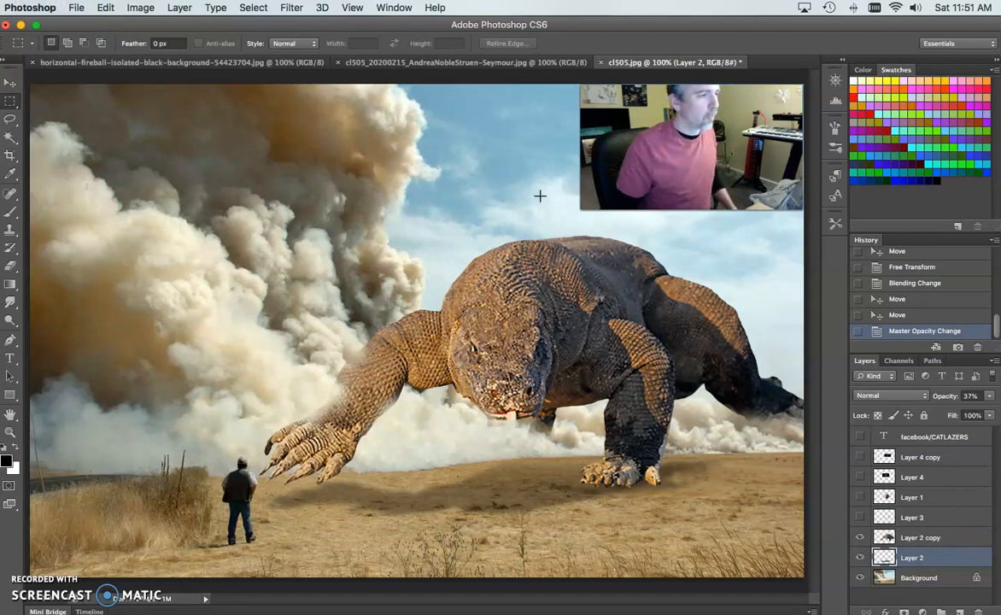
- Clear the selection in the yawning cat photo, and show the cat head on Layer 1 in cl505.jpg
click(417, 63)
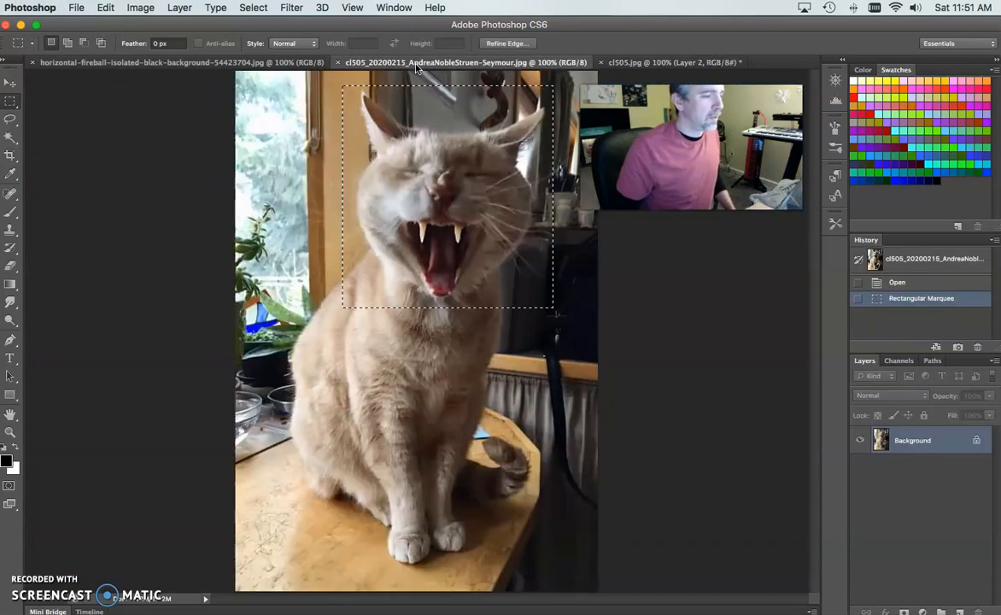
click(453, 221)
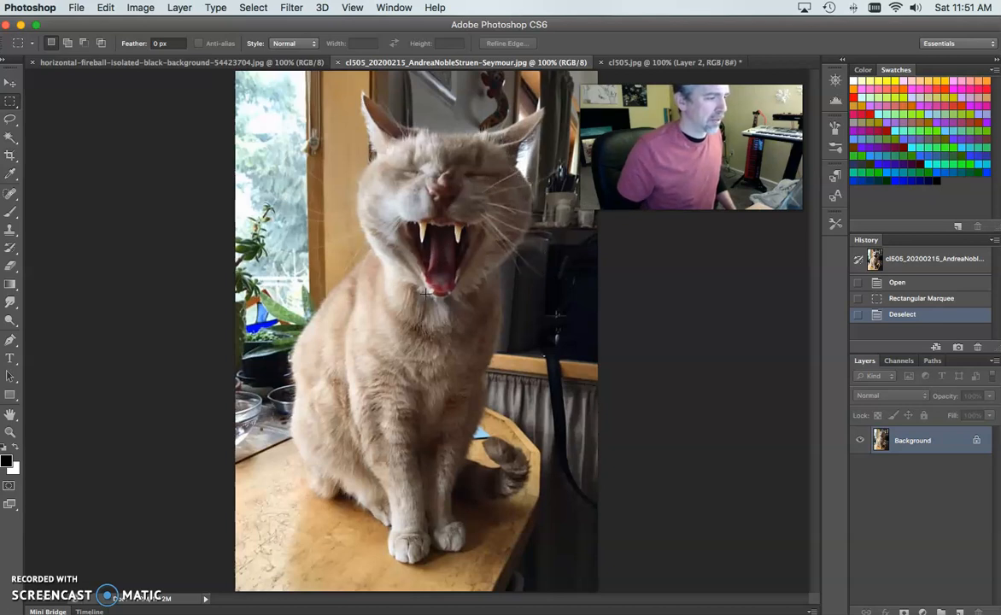
click(625, 66)
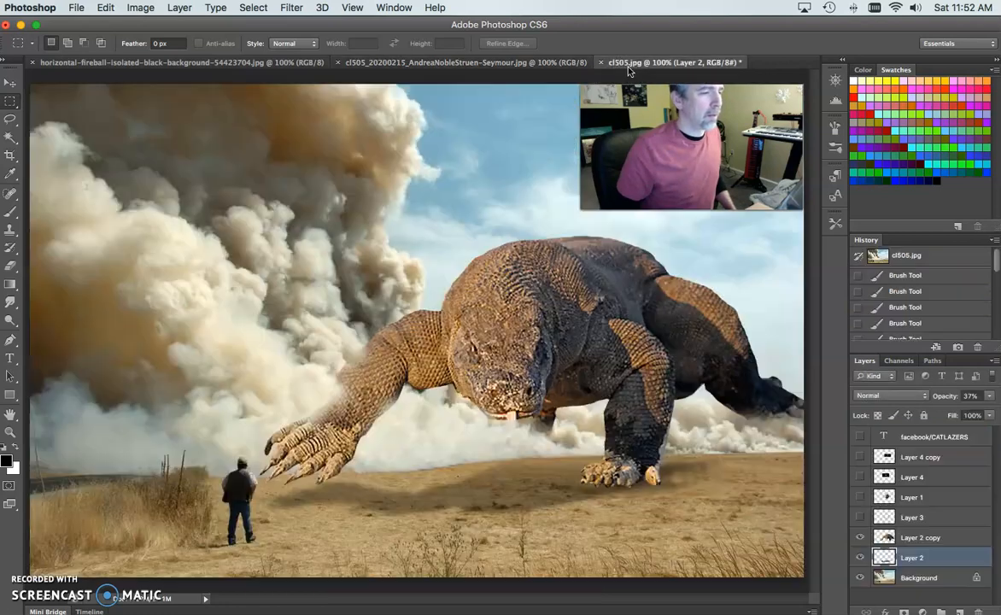
click(860, 497)
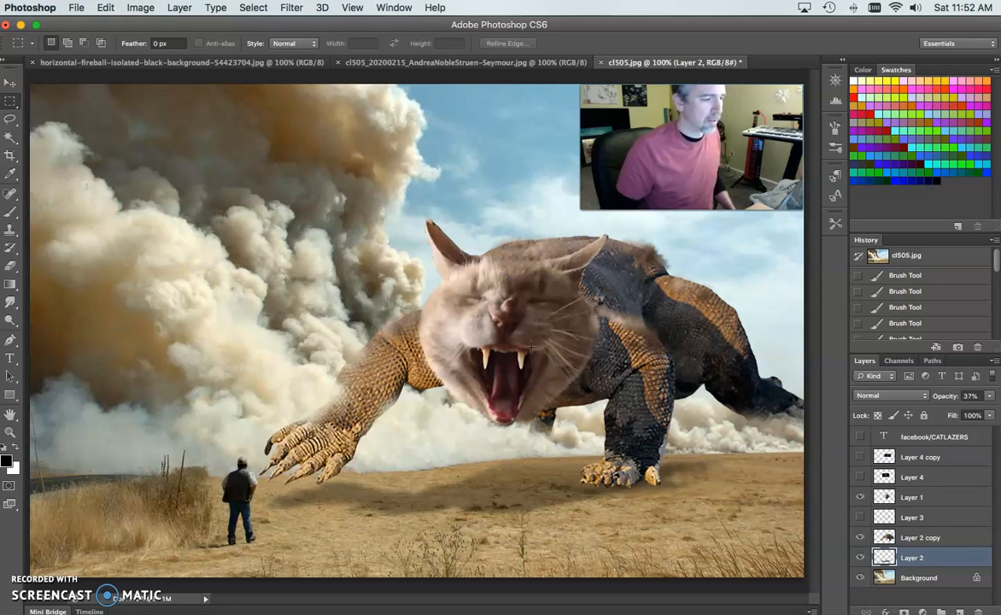
- Apply a Photo Filter adjustment to Layer 2 using Warming Filter (85) at 32% density
click(171, 7)
mouse_move(130, 6)
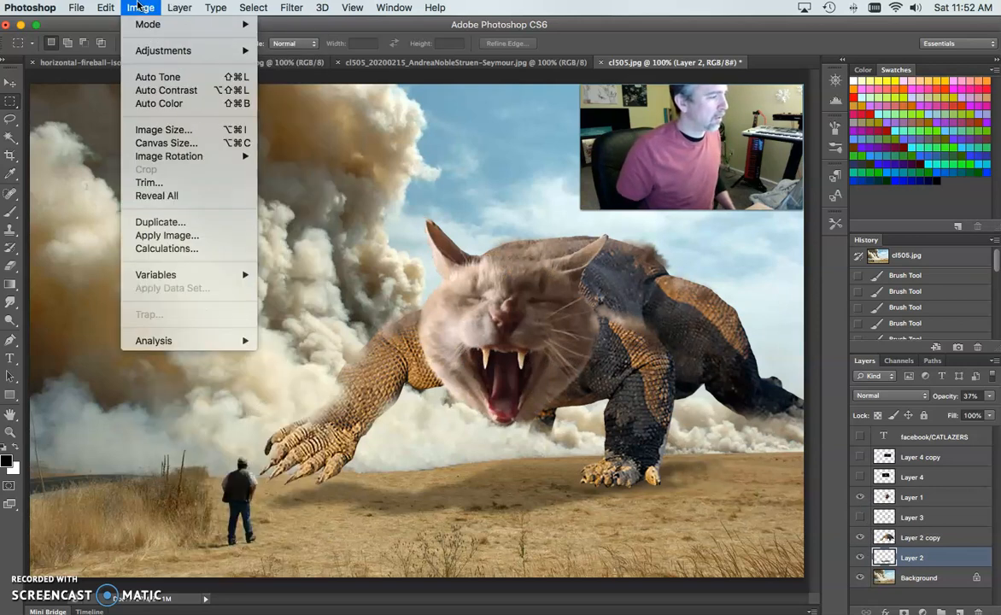
mouse_move(200, 54)
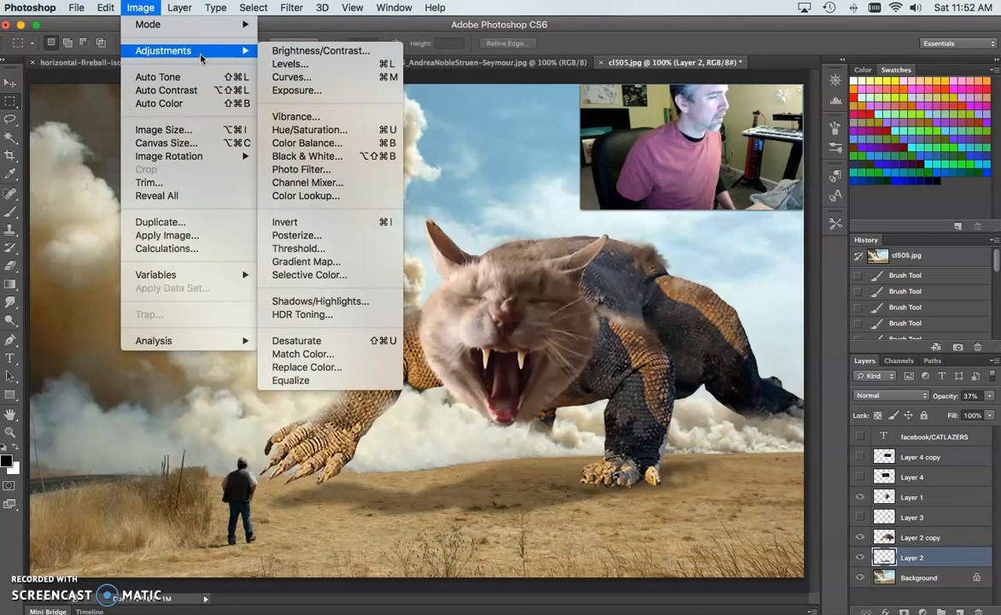
click(340, 174)
mouse_move(132, 330)
mouse_down()
mouse_move(159, 331)
mouse_move(122, 332)
mouse_move(140, 331)
mouse_up()
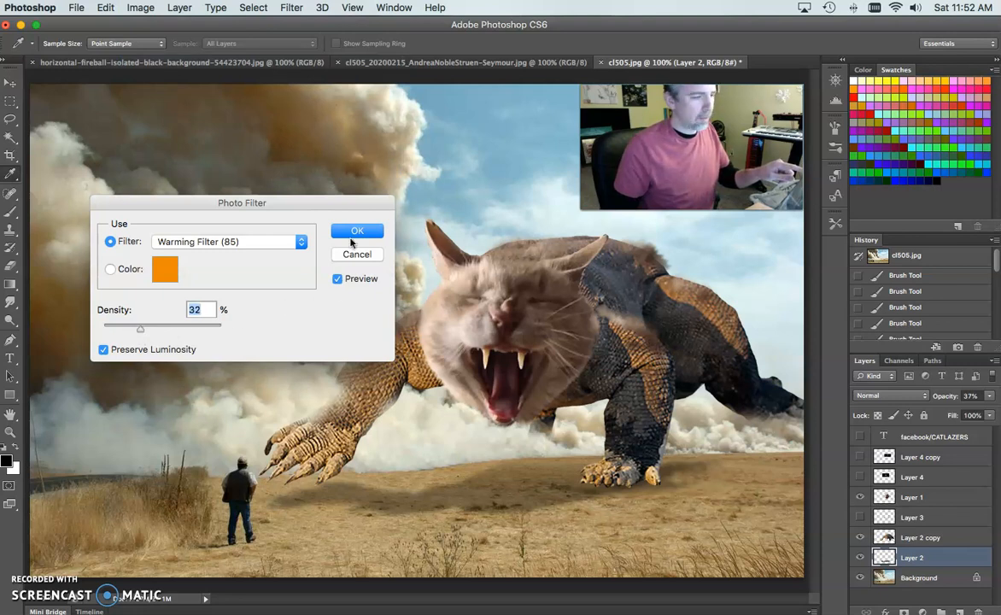
click(353, 232)
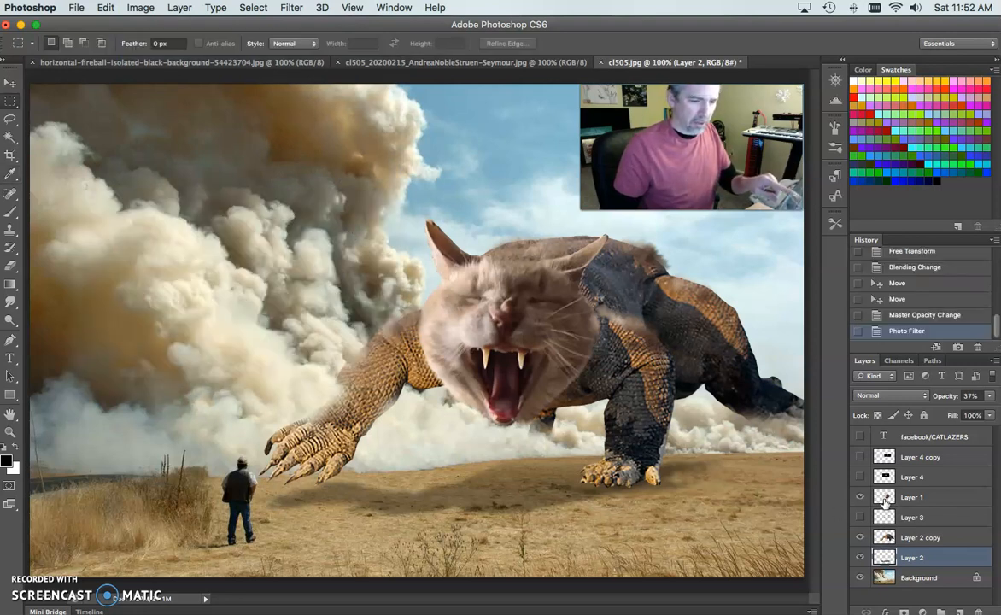
- Apply a Photo Filter adjustment to the cat head on Layer 1 using Warming Filter (85) at 45% density
click(885, 501)
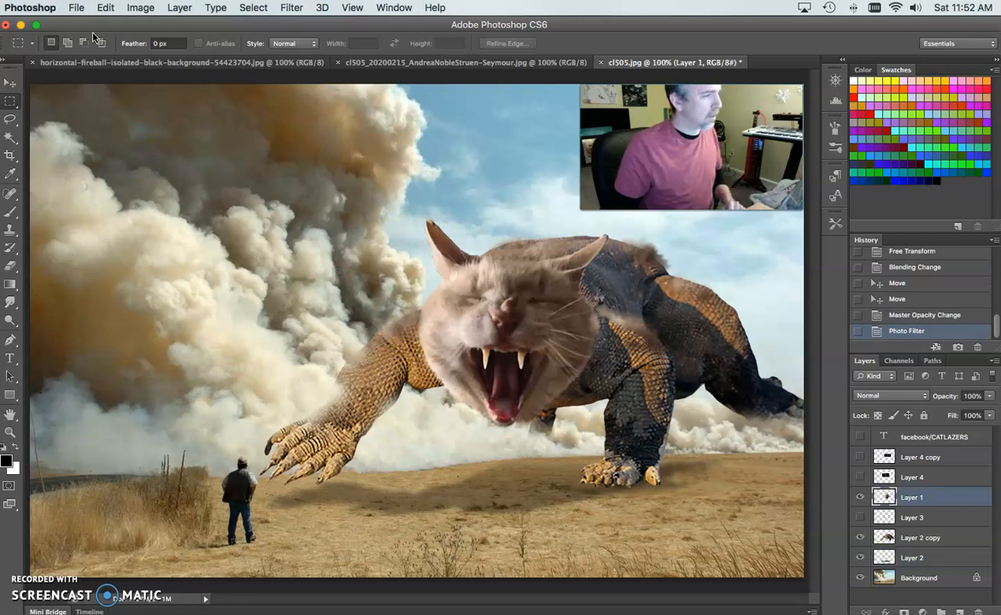
click(138, 7)
mouse_move(142, 52)
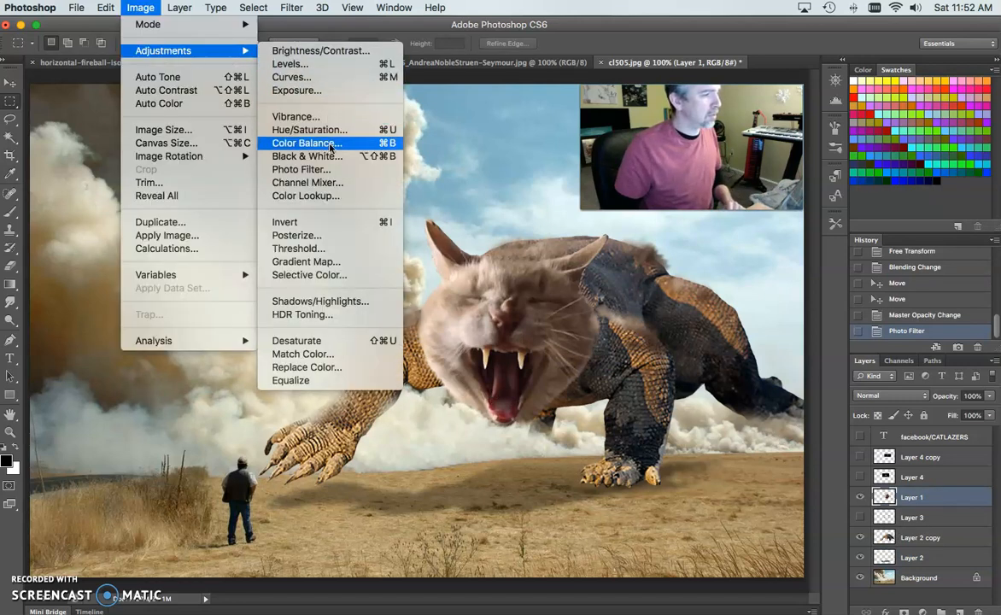
click(336, 169)
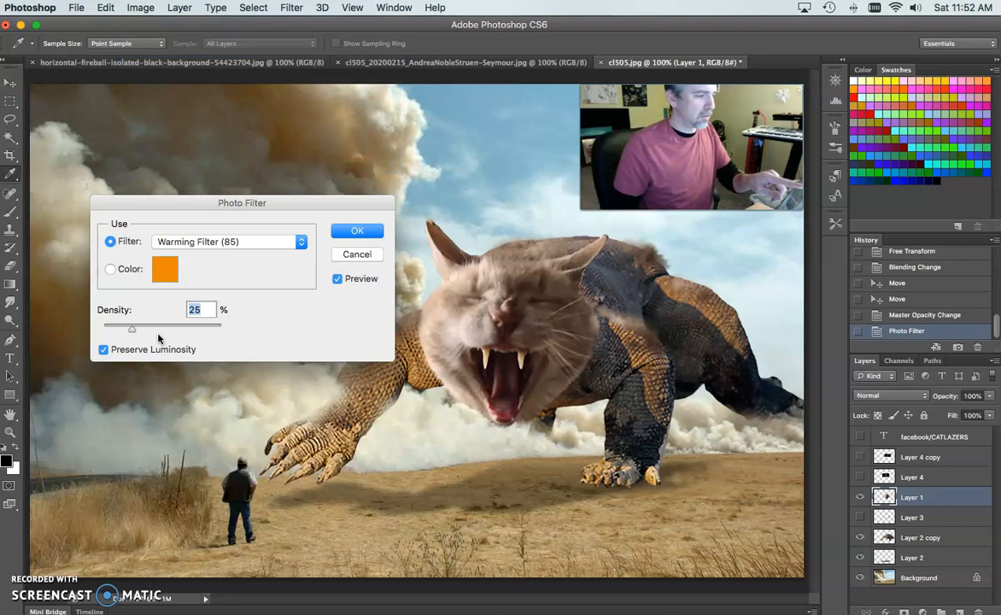
drag(134, 332, 156, 333)
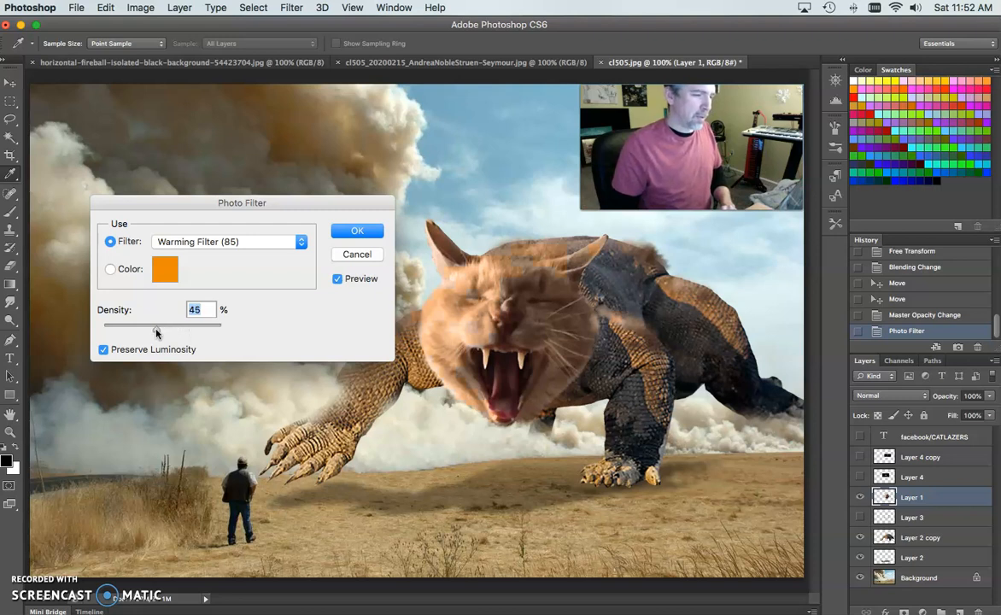
click(357, 231)
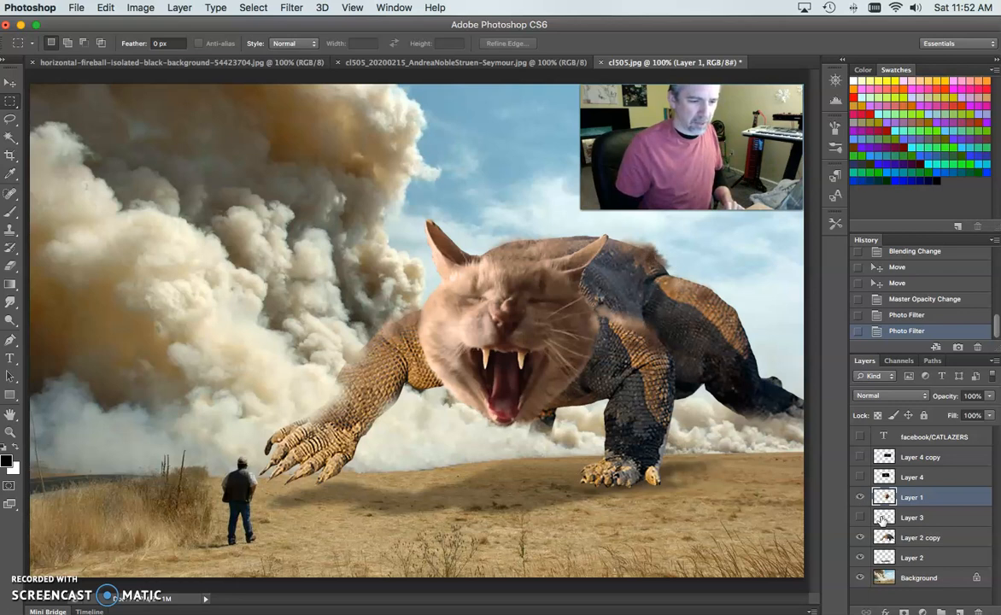
- Clear a rectangular area of stray cat fur on Layer 1 along the dragon's upper back, and deselect
drag(608, 232, 684, 262)
key(Delete)
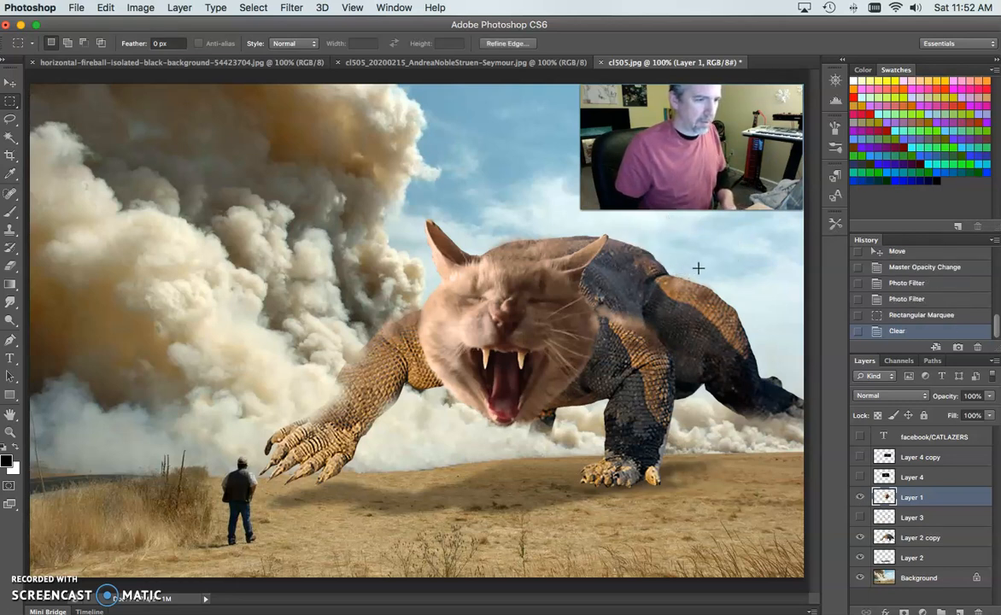
key(super+d)
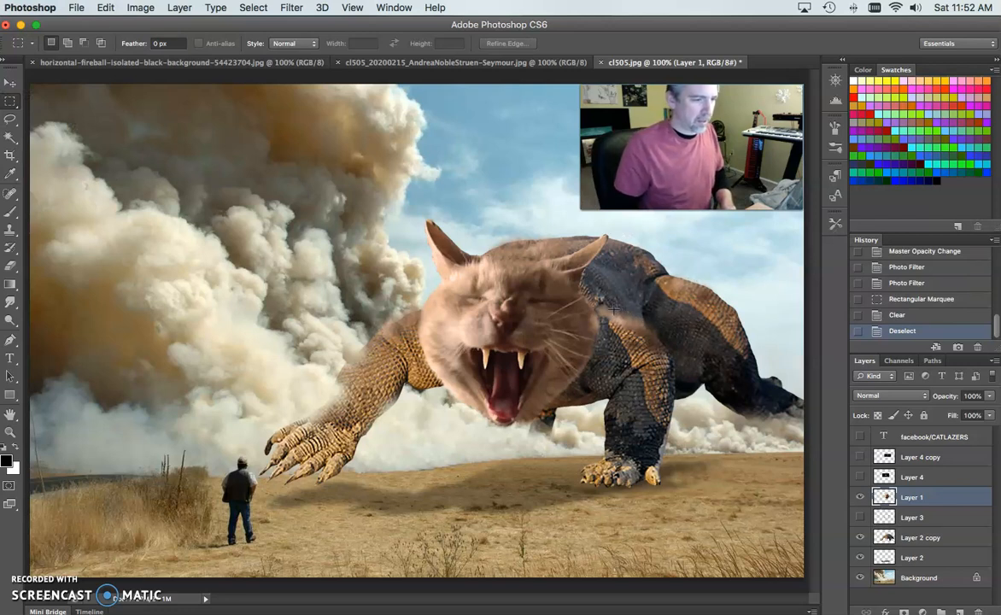
- Try to clear a rectangular area of cat fur on Layer 1 over the dragon's front shoulder
drag(612, 305, 666, 360)
key(Delete)
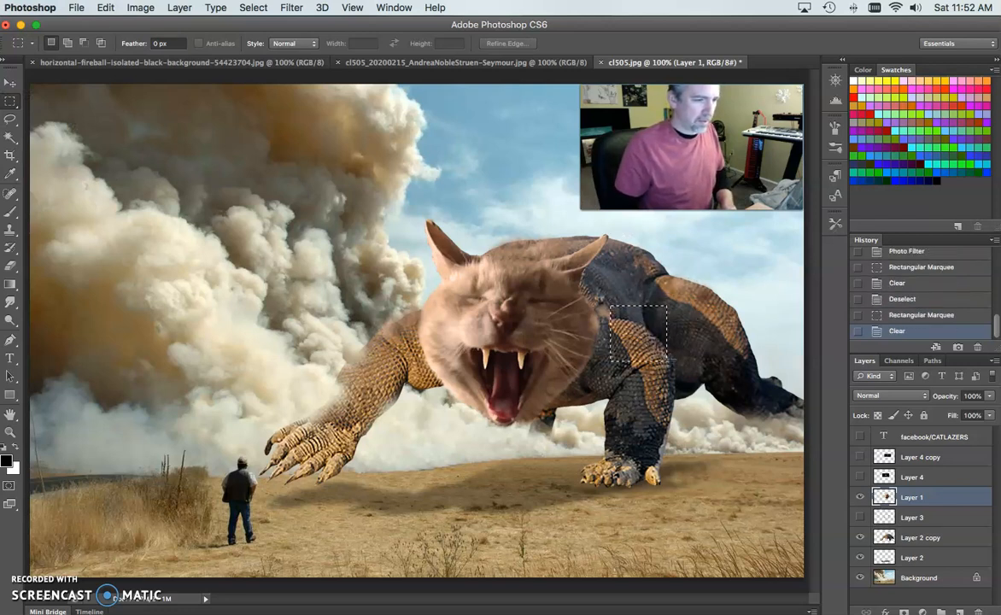
key(super+d)
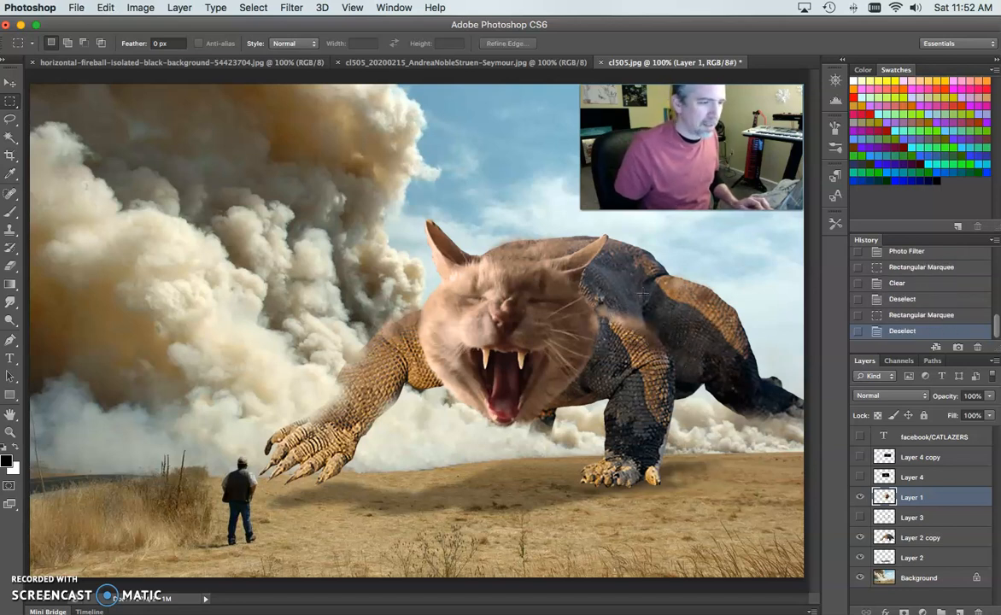
- Show Layer 3 beneath the cat head and set its opacity to 67%
click(861, 518)
click(861, 518)
click(861, 517)
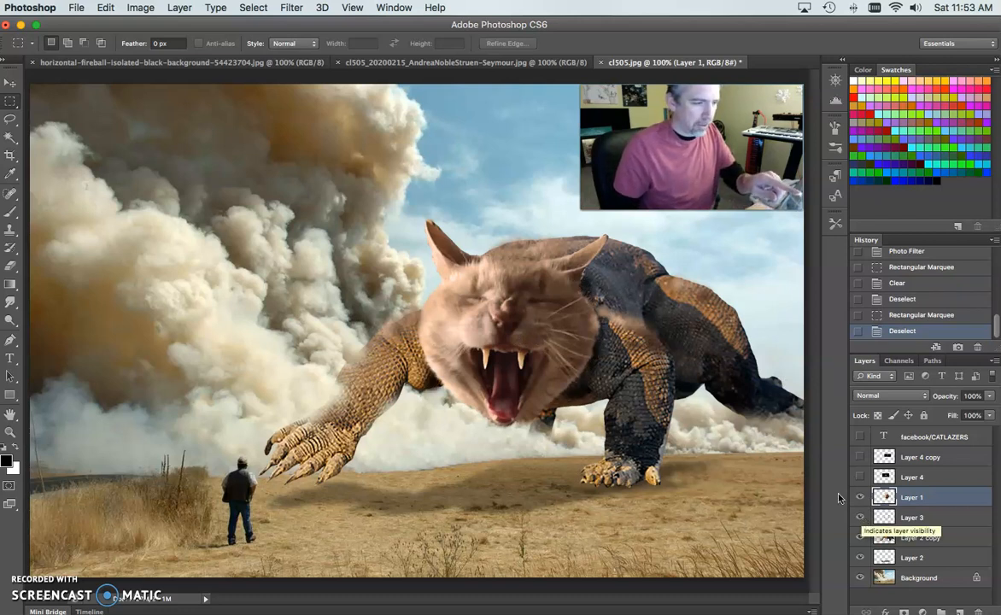
click(886, 521)
click(990, 397)
drag(989, 410, 970, 414)
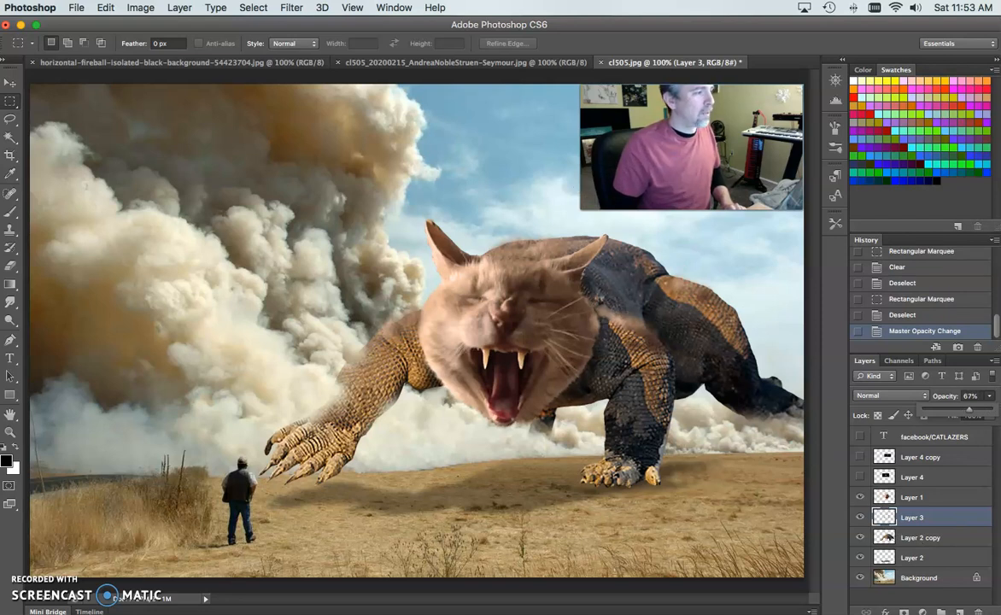
- Show the eye flare on Layer 4 and set its blend mode to Normal
click(881, 479)
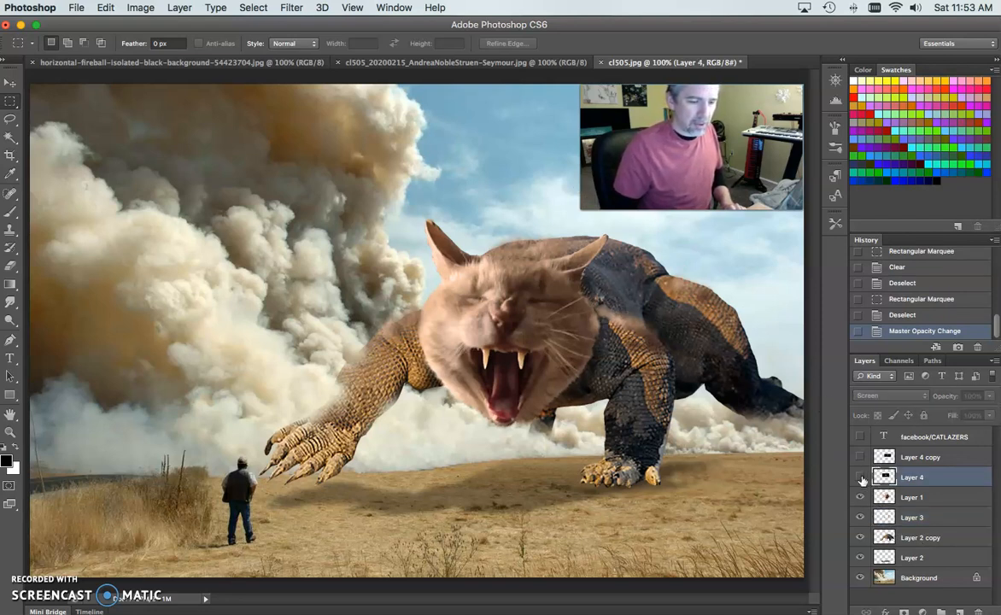
click(860, 478)
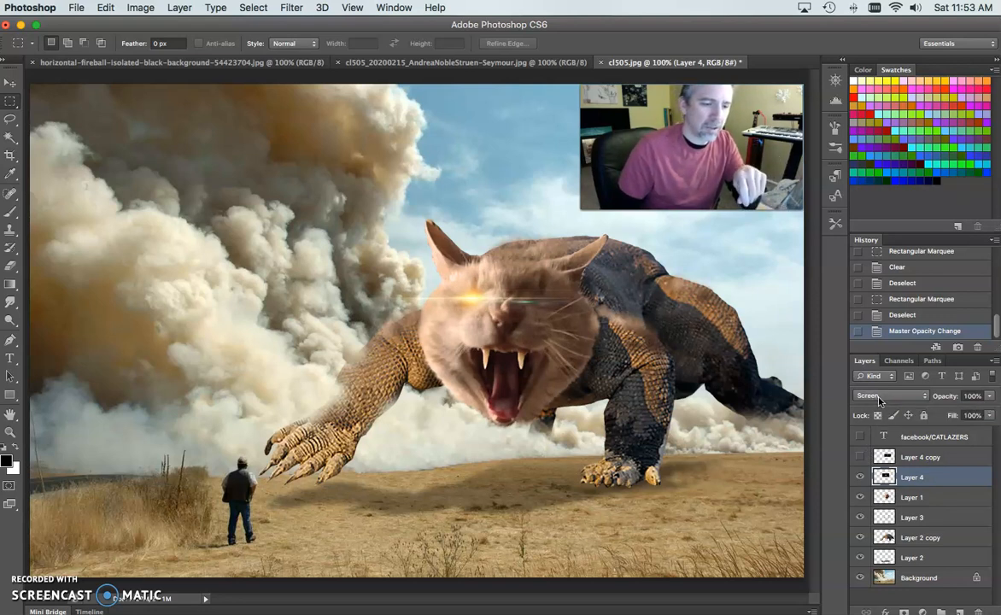
click(880, 398)
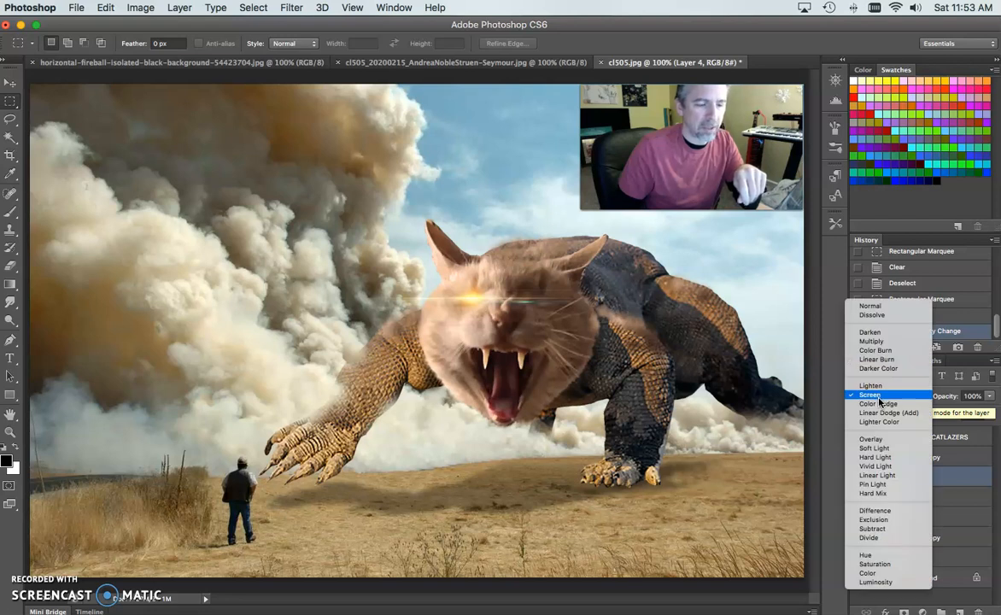
click(871, 326)
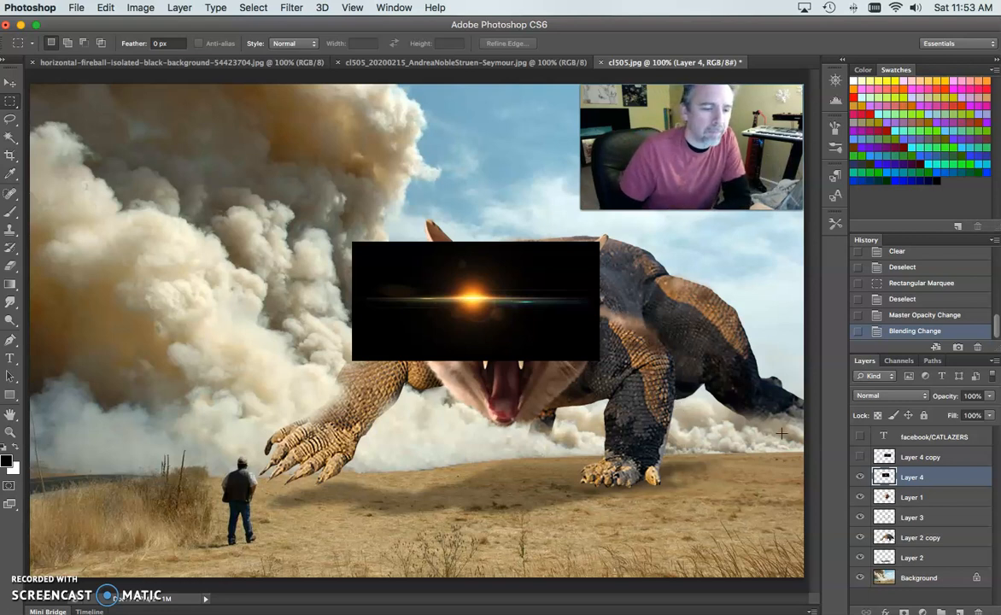
- Try the Linear Dodge (Add) blend mode on the eye flare in Layer 4
click(864, 400)
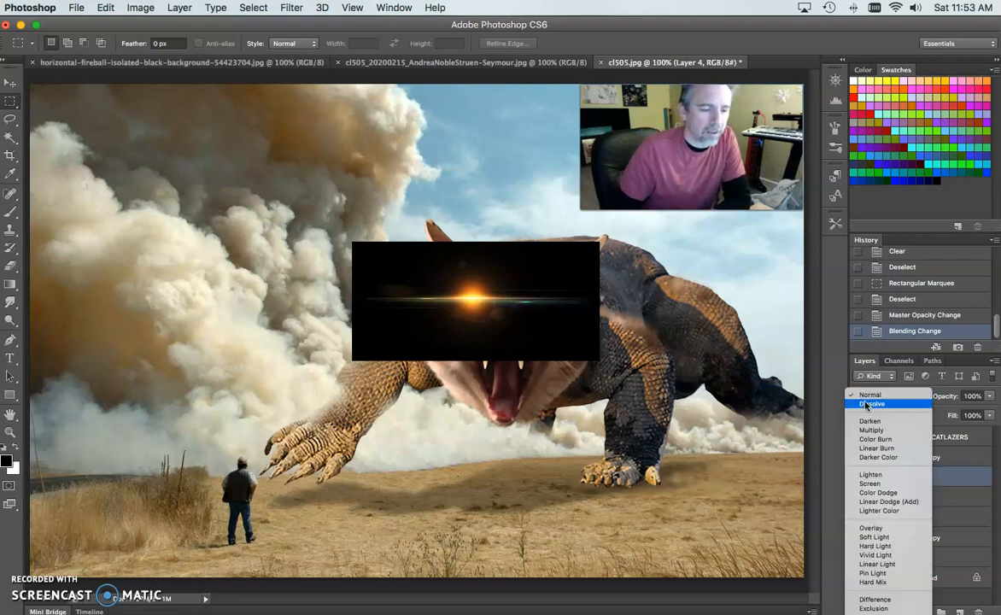
click(872, 502)
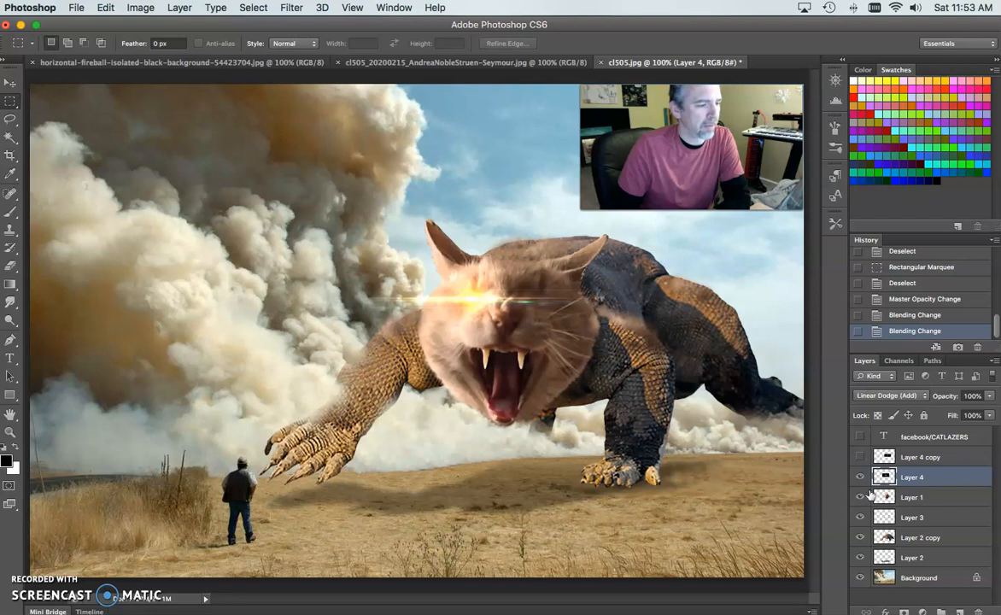
- Set Layer 4's blend mode to Screen and show the second eye flare on Layer 4 copy
click(877, 397)
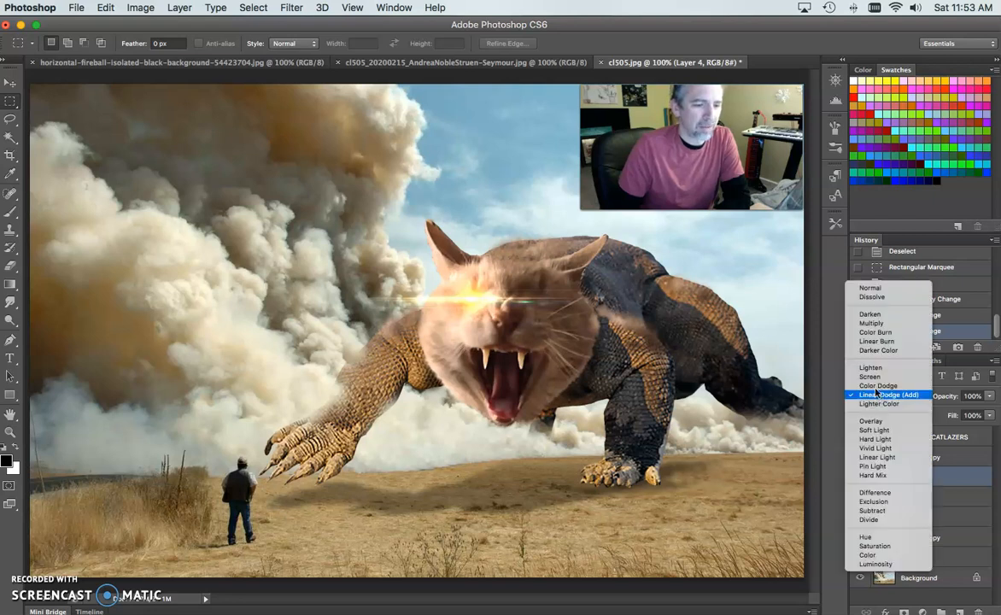
click(870, 376)
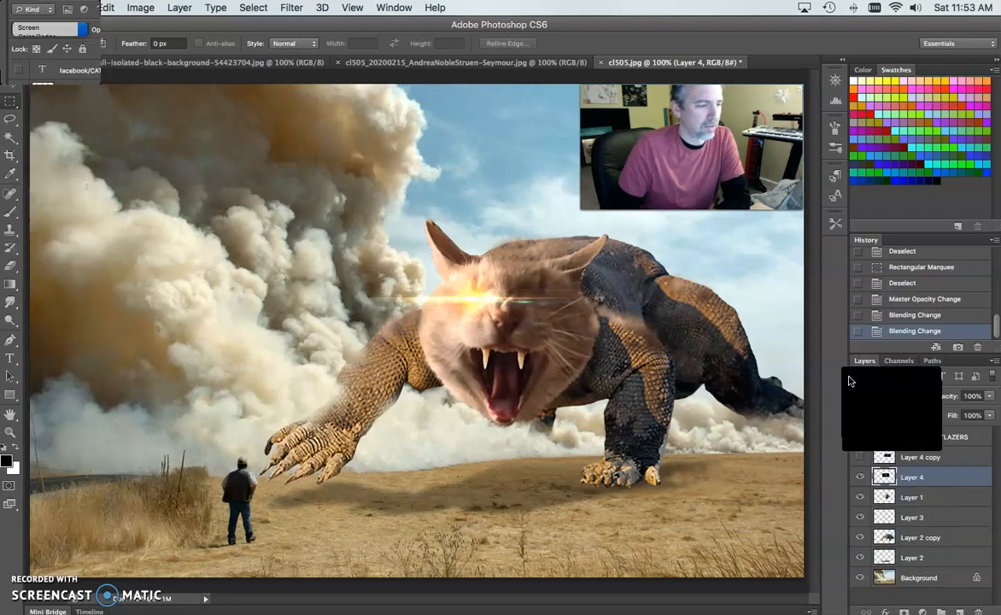
click(859, 458)
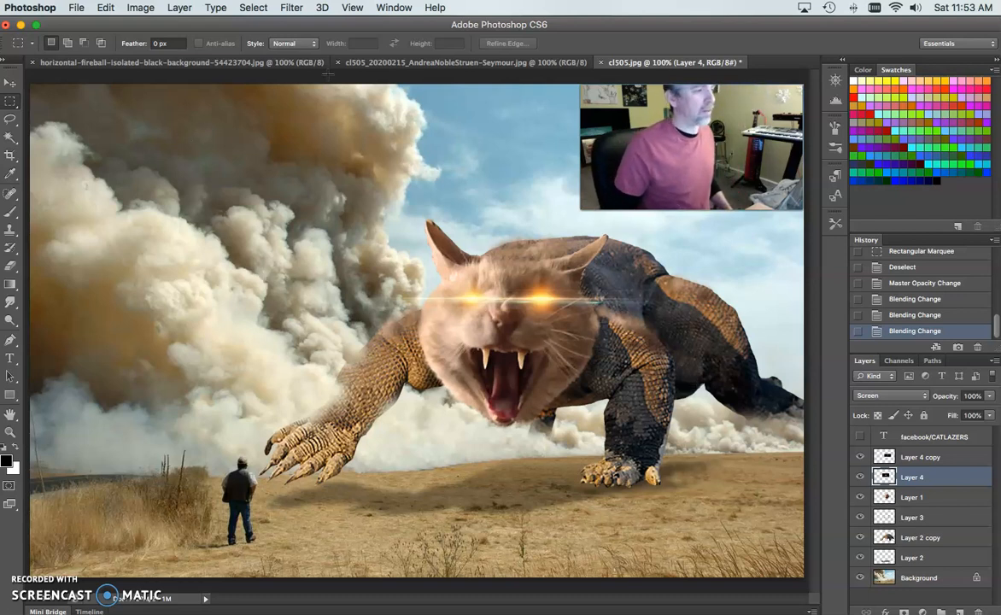
- Paste the copied fireball image into cl505.jpg as a new layer directly above Layer 4 copy
click(256, 65)
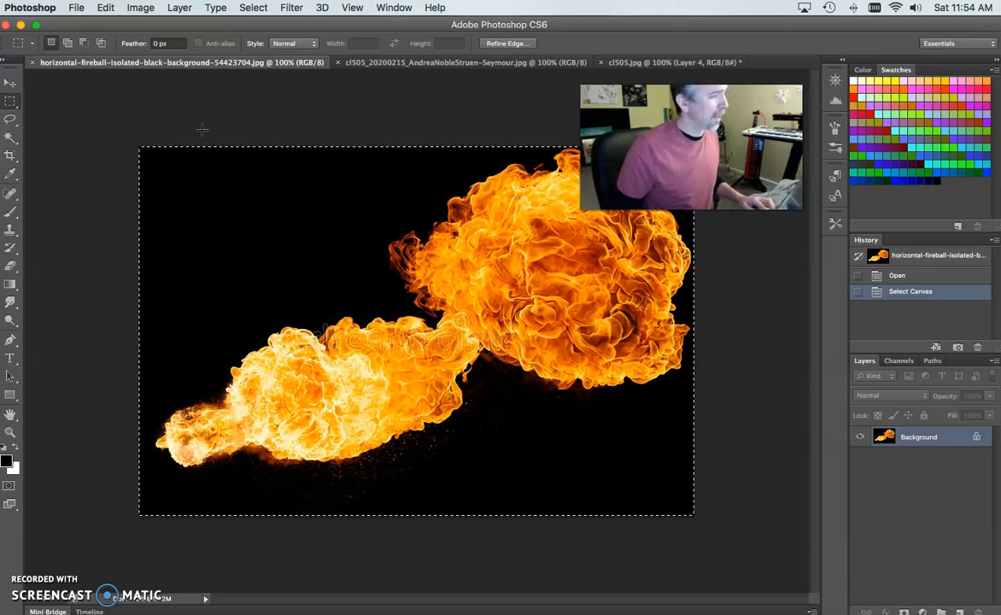
click(629, 64)
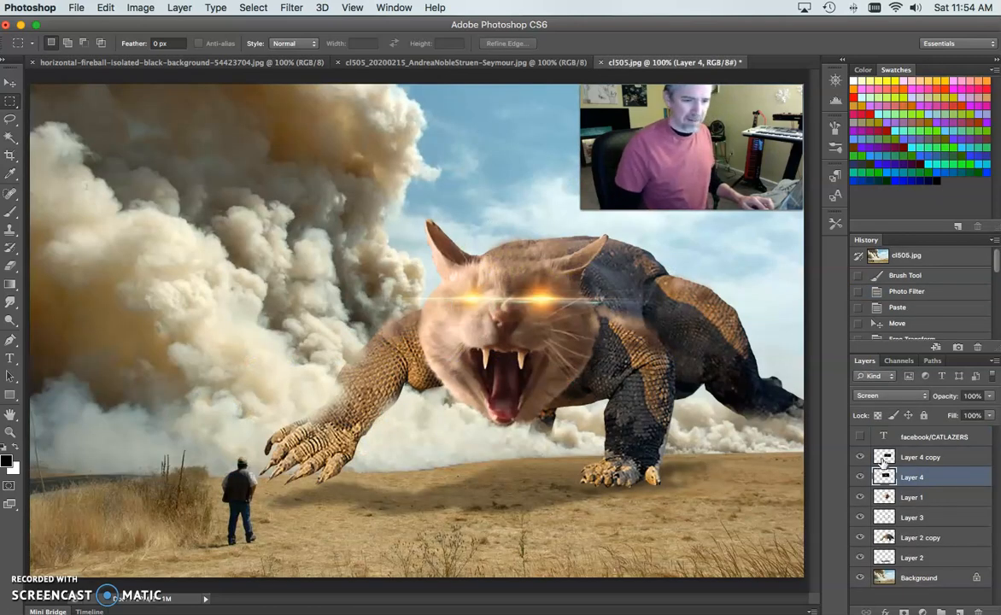
click(879, 459)
key(super+v)
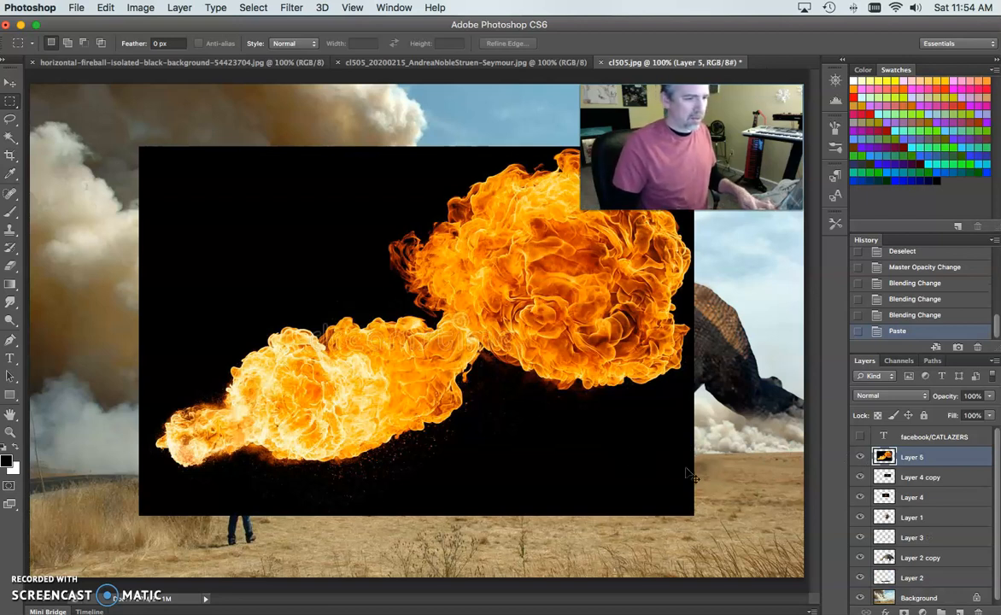
- Scale the pasted fireball to about 67%, rotate it about 169.5°, and position its narrow end at the cat's mouth
key(super+t)
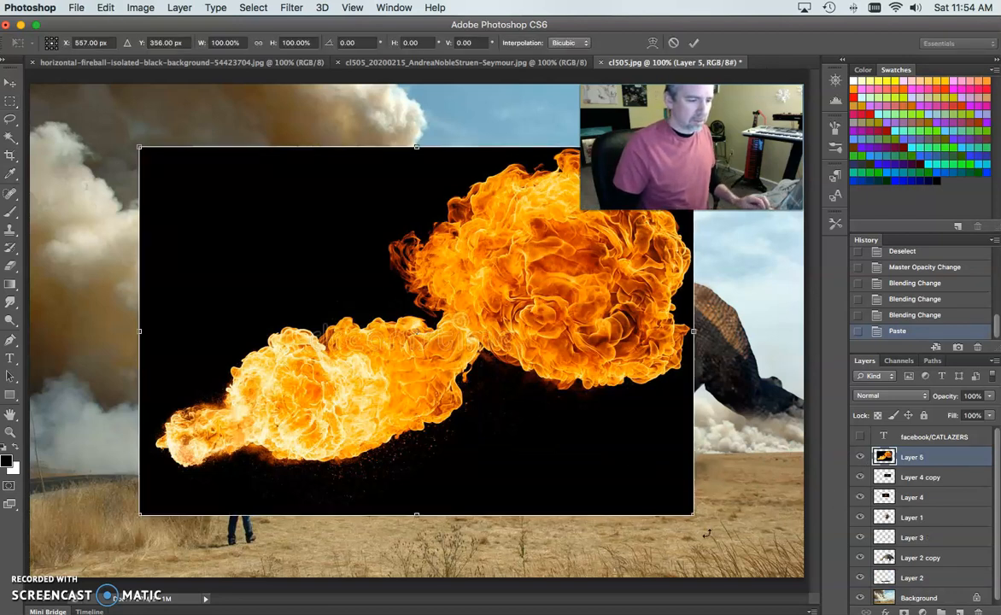
drag(694, 514, 185, 185)
drag(410, 257, 453, 449)
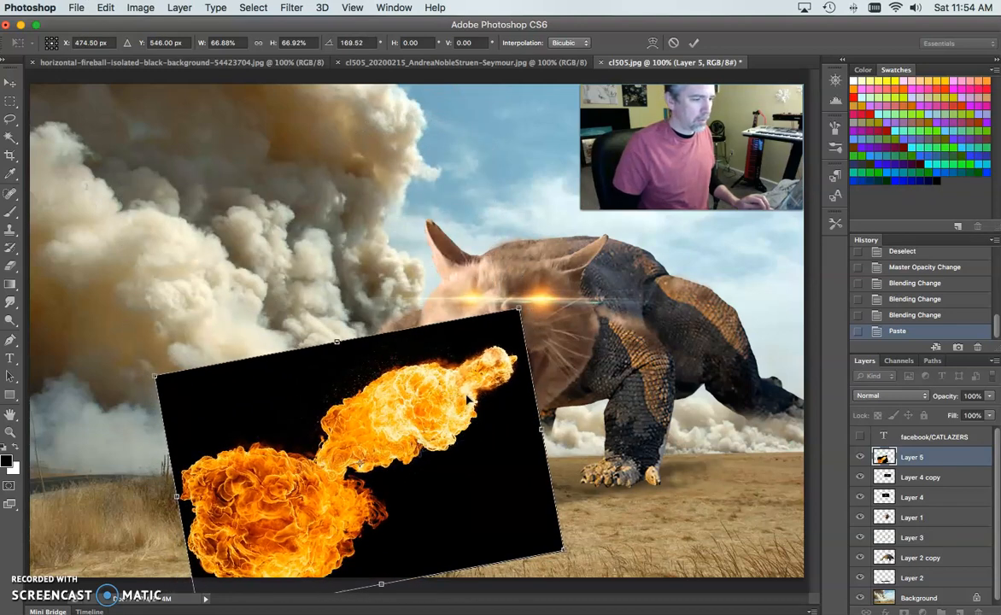
key(Return)
- Set the fireball on Layer 5 to the Screen blend mode and shift it slightly down into the open mouth
click(891, 396)
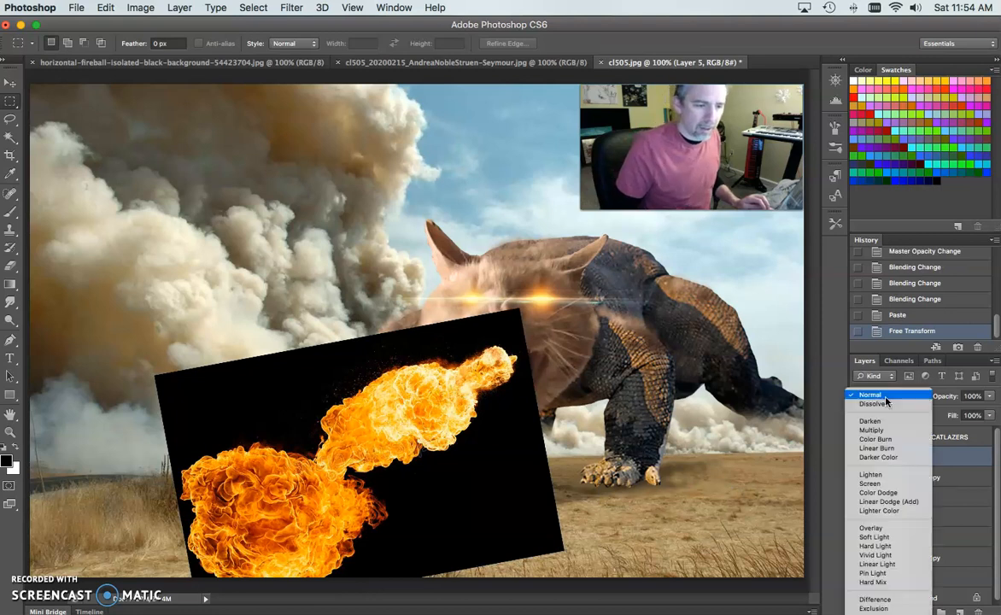
click(891, 486)
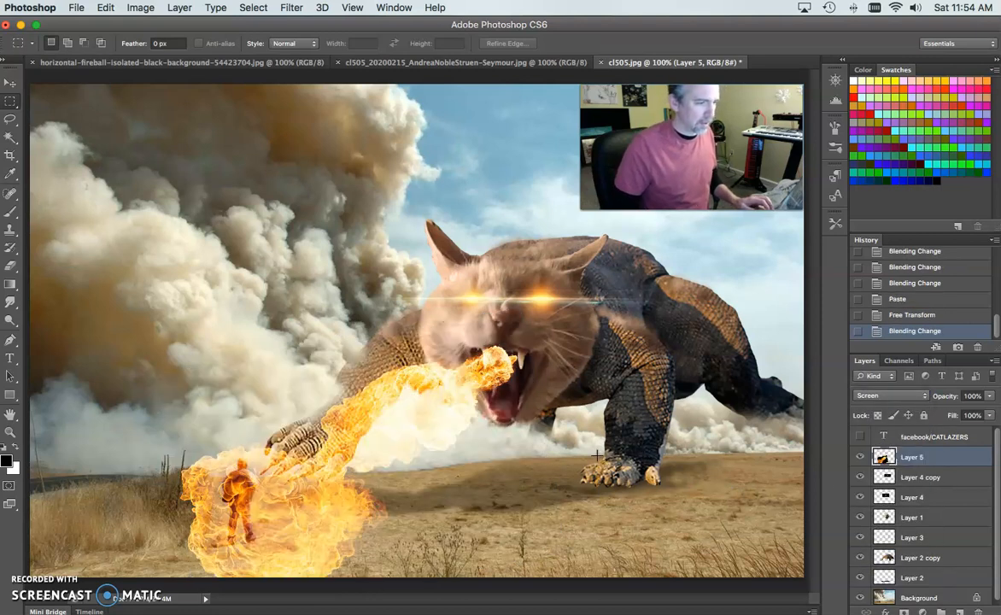
drag(510, 394, 514, 389)
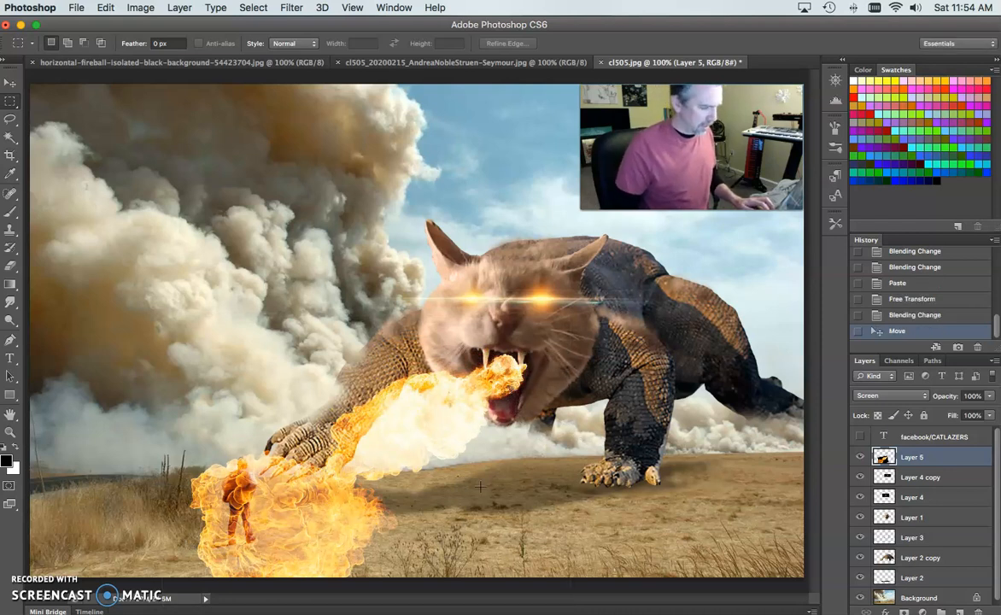
- Scale the fireball on Layer 5 to about 85% and reposition it so the flame starts inside the cat's mouth
key(super+t)
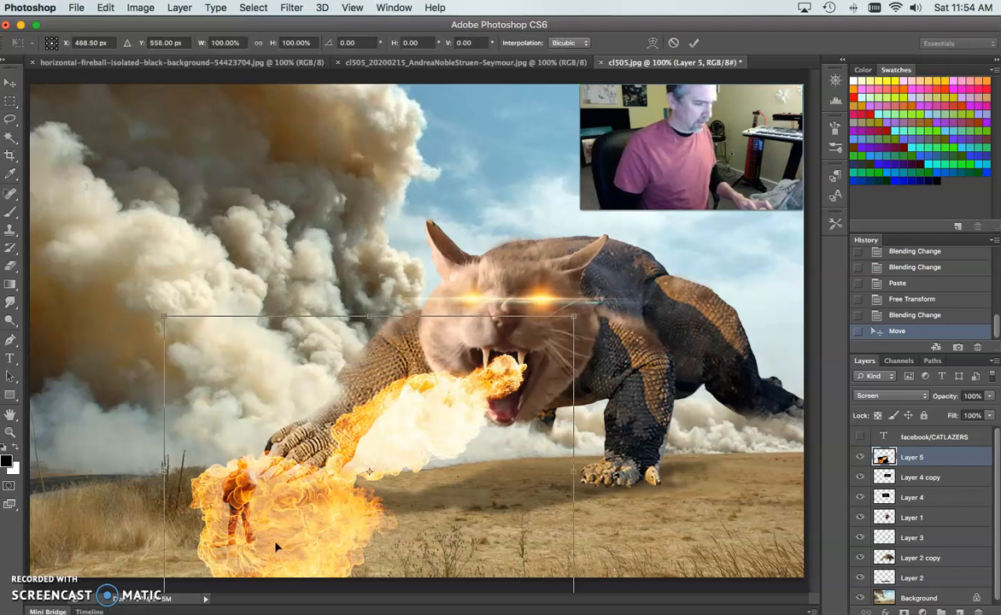
drag(577, 328, 549, 352)
drag(472, 395, 501, 353)
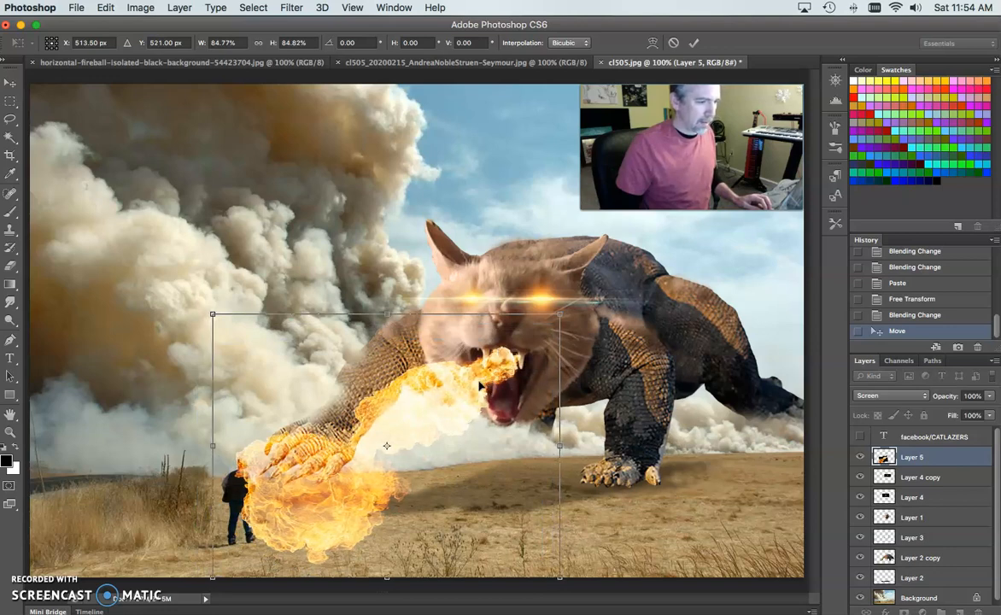
key(Return)
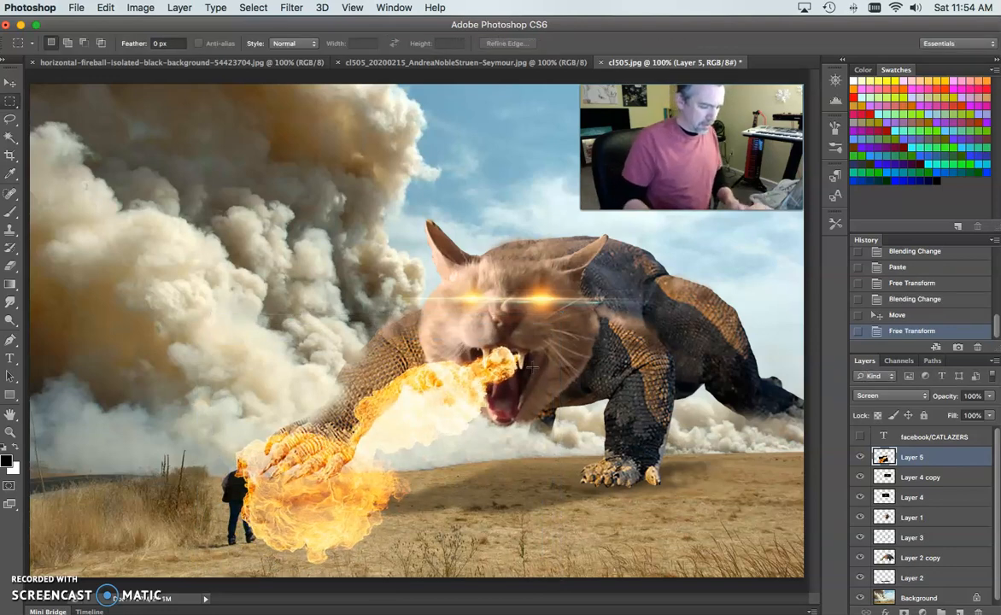
- Lasso the flames covering the cat's upper fangs and gums on Layer 5, clear them, and deselect
key(super+plus)
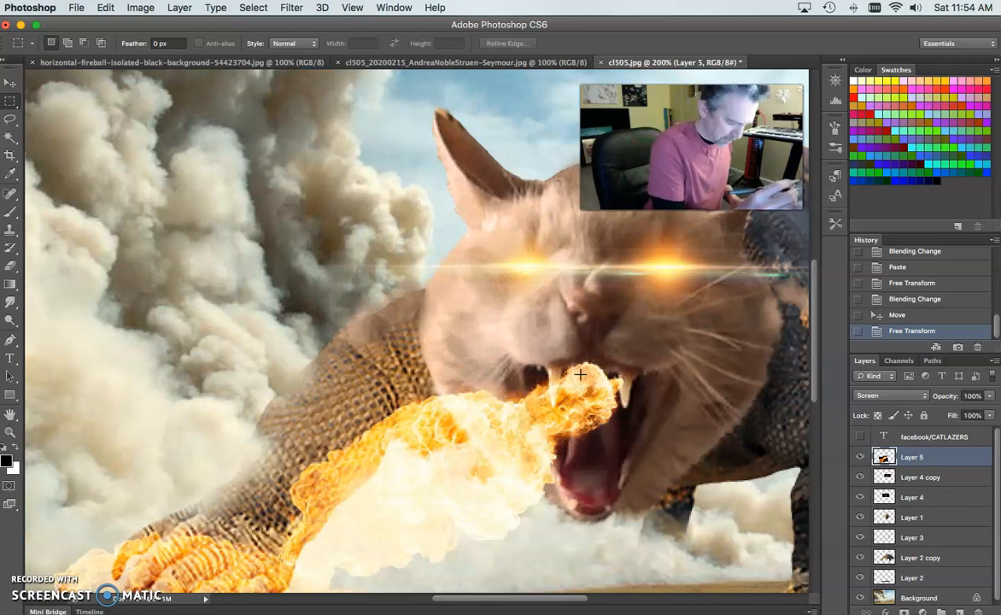
key(l)
mouse_move(551, 384)
mouse_down()
mouse_move(613, 358)
mouse_move(504, 372)
mouse_up()
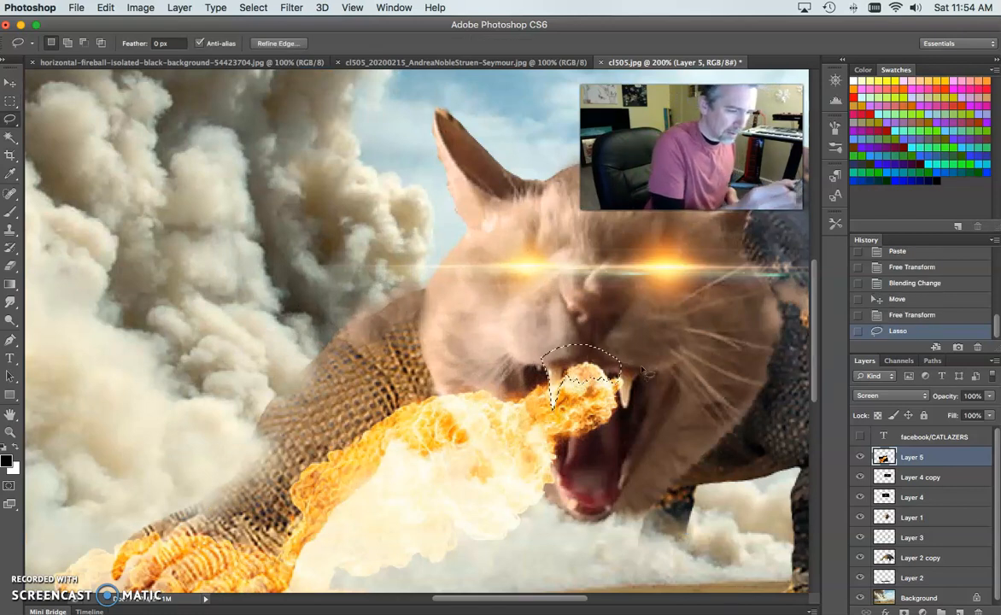
key(Delete)
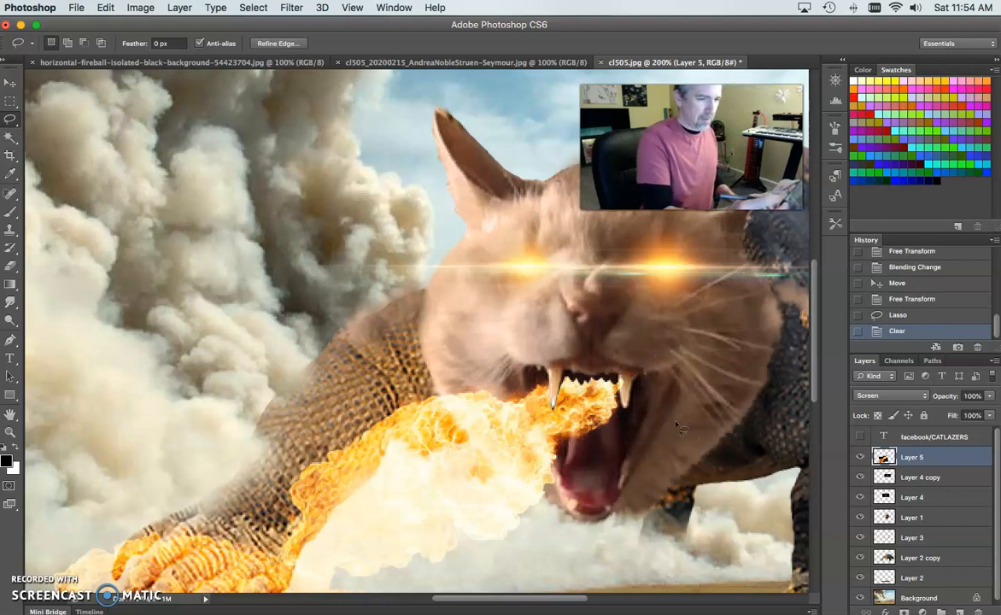
key(ctrl+d)
- Smudge the cut flame edge between the upper fangs at 42% strength, and smudge the fireball's edge off the standing man
key(r)
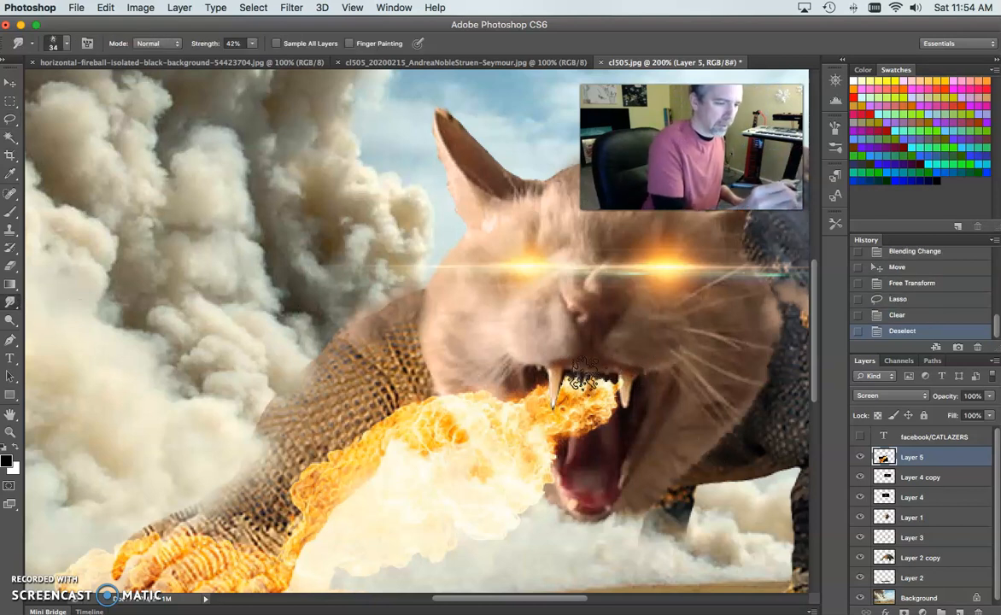
drag(566, 384, 594, 381)
drag(597, 384, 605, 380)
mouse_move(606, 383)
mouse_down()
mouse_move(615, 381)
mouse_move(590, 386)
mouse_move(603, 378)
mouse_up()
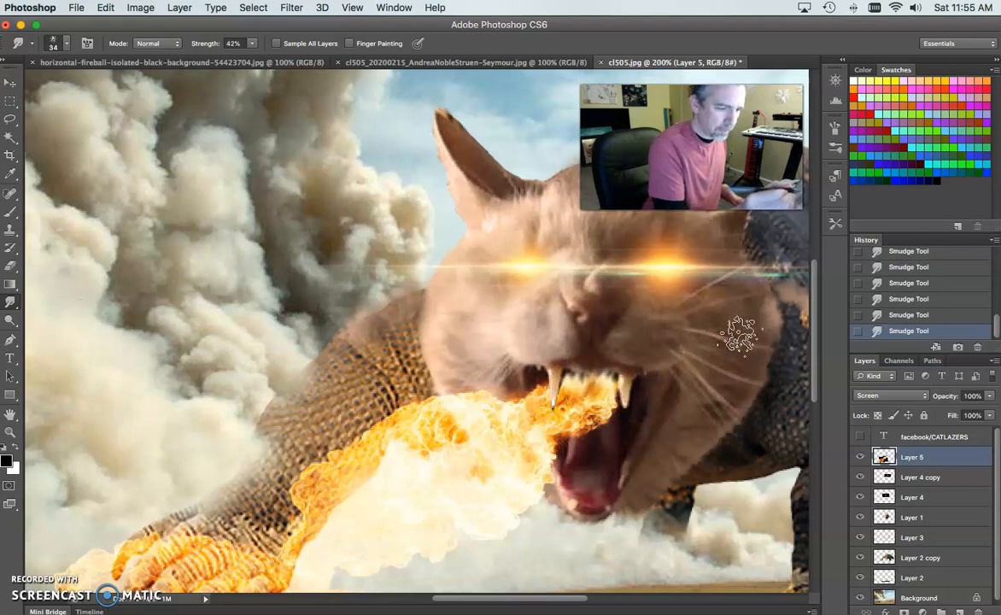
mouse_move(673, 449)
mouse_down()
mouse_move(653, 312)
mouse_move(669, 290)
mouse_move(738, 272)
mouse_up()
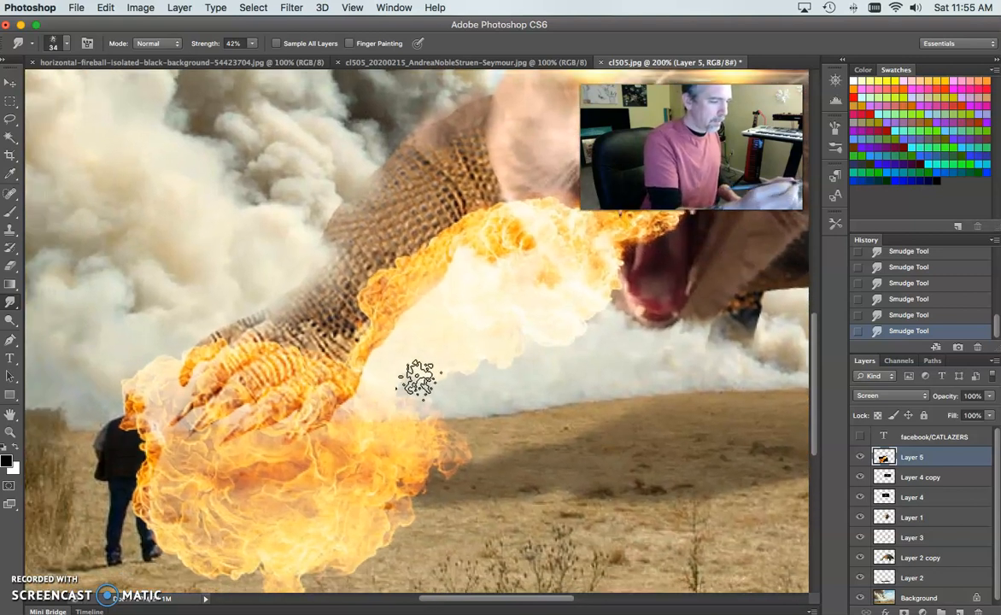
mouse_move(149, 416)
mouse_down()
mouse_move(144, 442)
mouse_move(167, 455)
mouse_move(139, 474)
mouse_move(152, 494)
mouse_move(143, 518)
mouse_move(138, 488)
mouse_move(174, 438)
mouse_move(135, 478)
mouse_move(143, 516)
mouse_move(143, 453)
mouse_move(133, 434)
mouse_move(140, 427)
mouse_move(124, 433)
mouse_move(124, 423)
mouse_move(170, 406)
mouse_up()
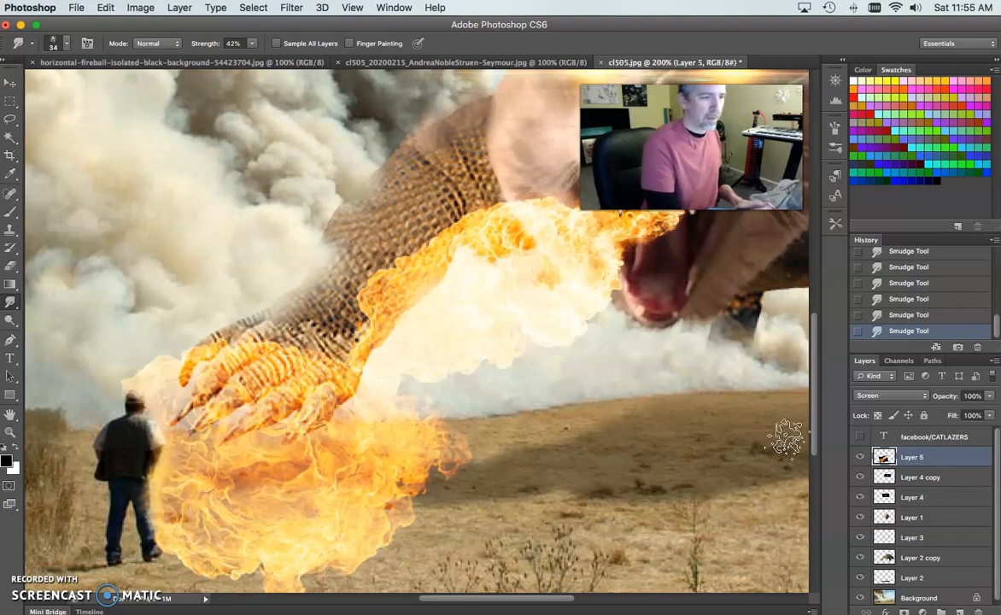
- Paint longer whiskers on Layer 1 from the cat's cheek over the dragon's shoulder with a white 2 px brush at 37% opacity
click(938, 516)
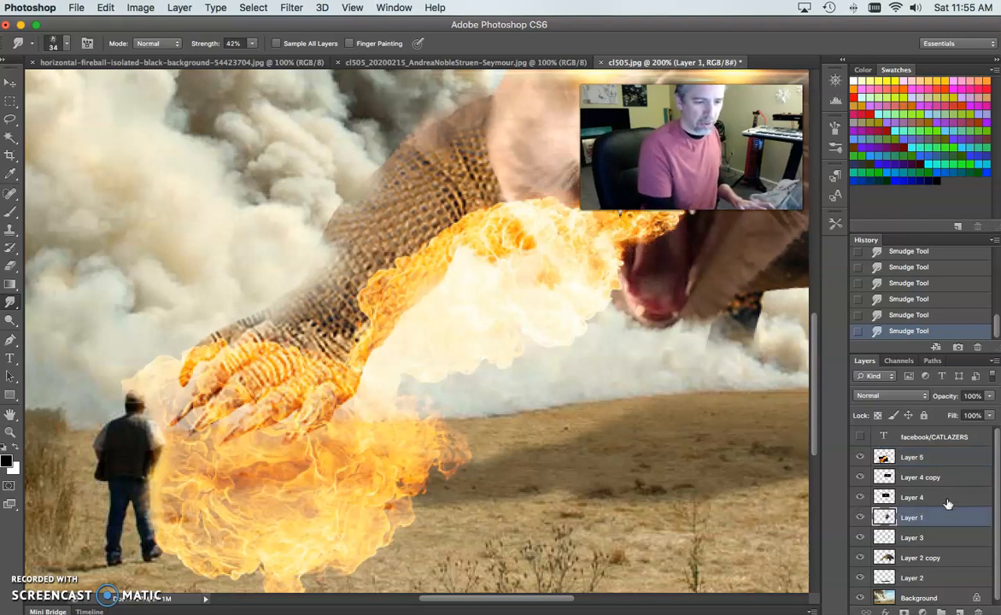
mouse_move(724, 324)
mouse_down()
mouse_move(562, 369)
mouse_move(492, 465)
mouse_up()
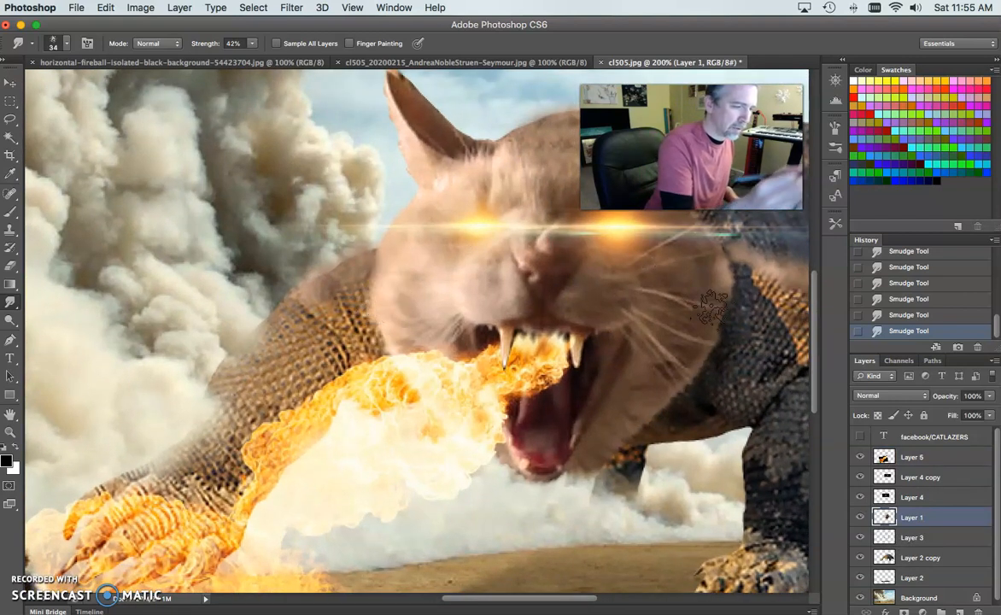
drag(634, 505, 454, 532)
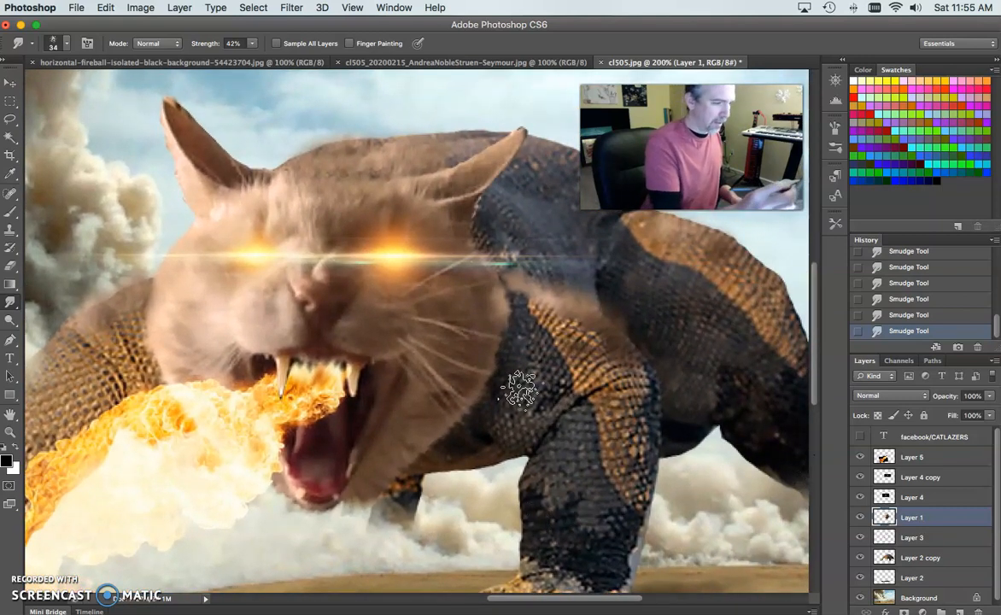
key(x)
key(b)
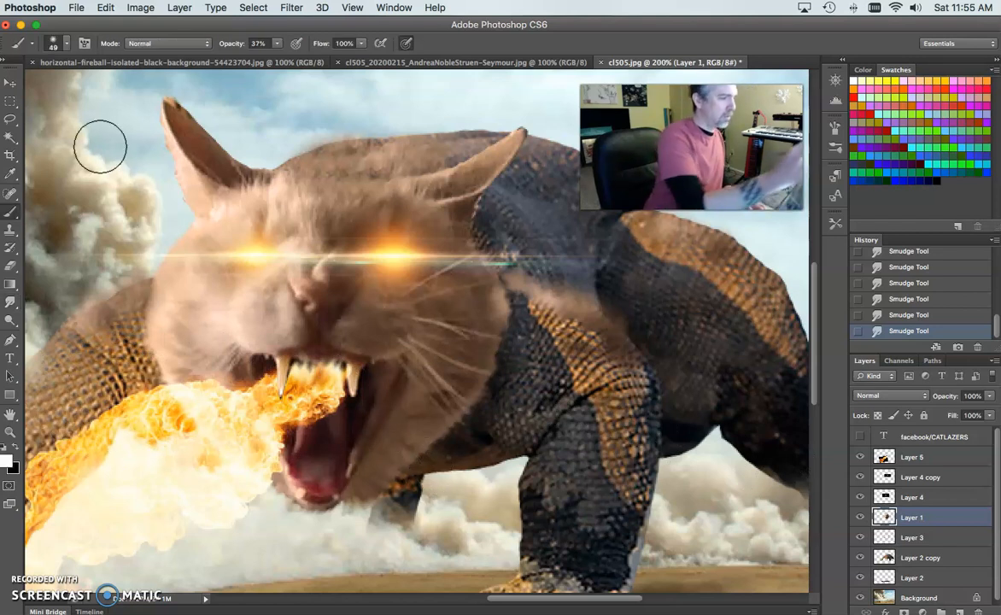
click(66, 46)
drag(44, 81, 24, 90)
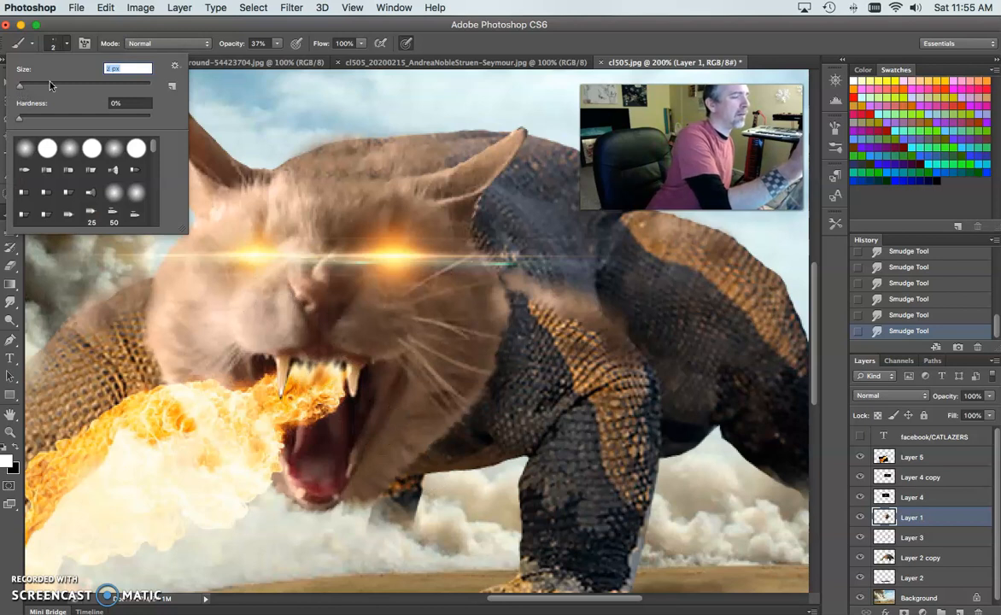
key(Return)
drag(431, 373, 487, 415)
drag(434, 337, 516, 355)
drag(451, 308, 523, 320)
drag(464, 384, 532, 422)
mouse_move(459, 417)
mouse_down()
mouse_move(490, 470)
mouse_move(474, 481)
mouse_up()
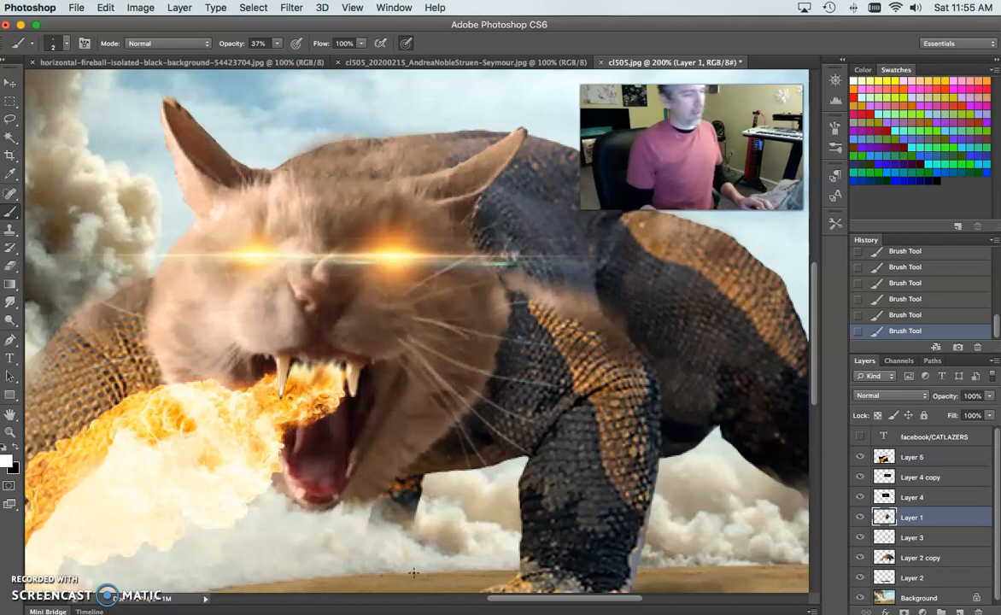
- Toggle the fireball on Layer 5 off and on, and compare its Linear Dodge (Add) blend mode with Screen, ending on Screen
key(super+minus)
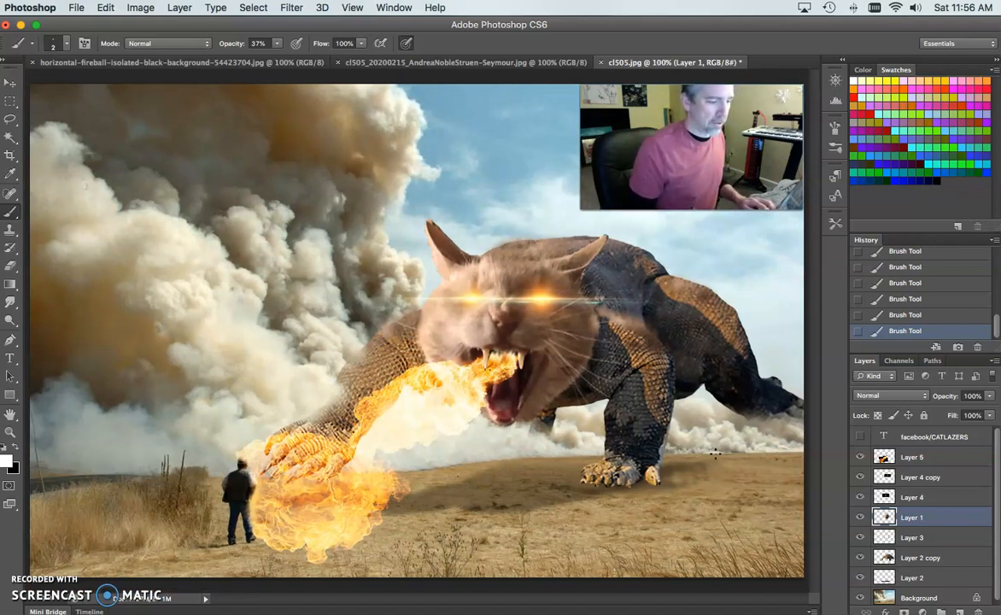
click(888, 457)
click(860, 458)
click(860, 458)
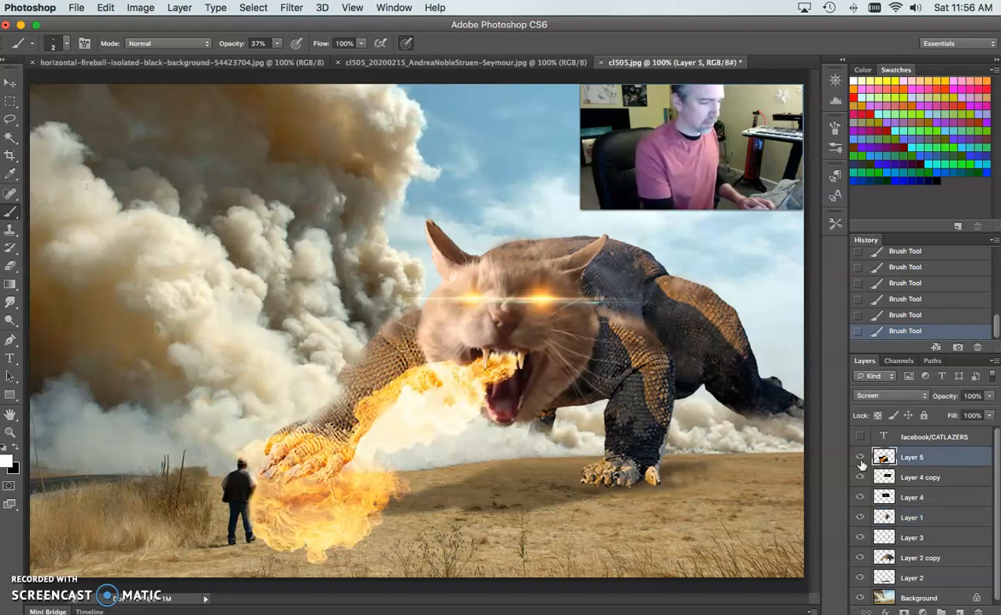
click(873, 398)
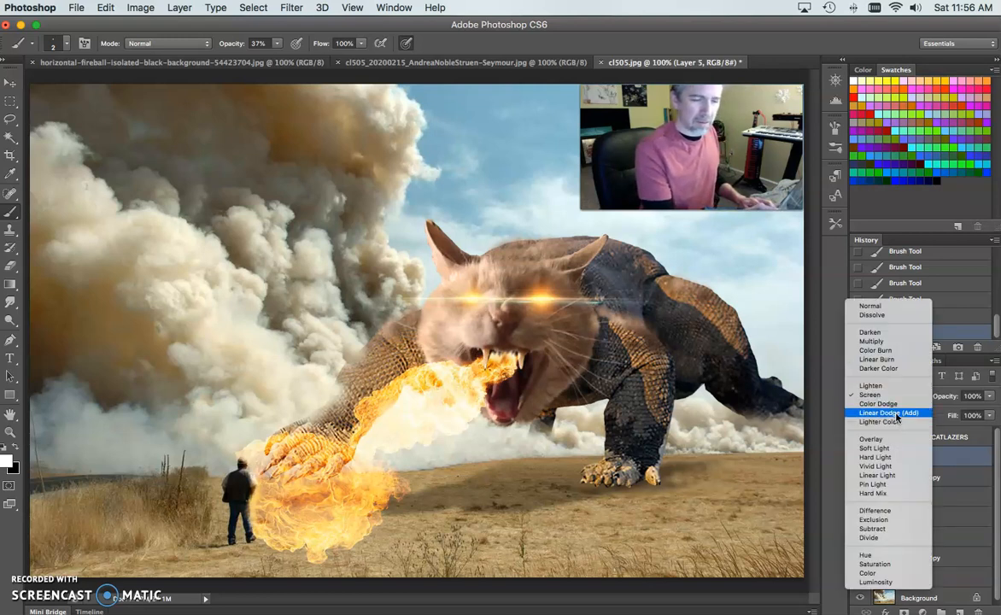
click(897, 418)
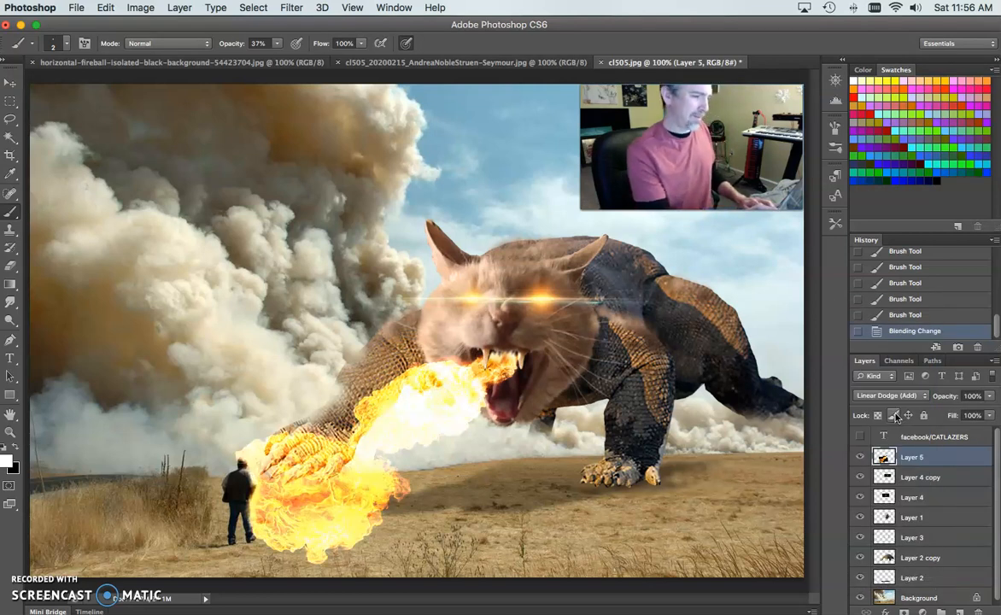
click(884, 395)
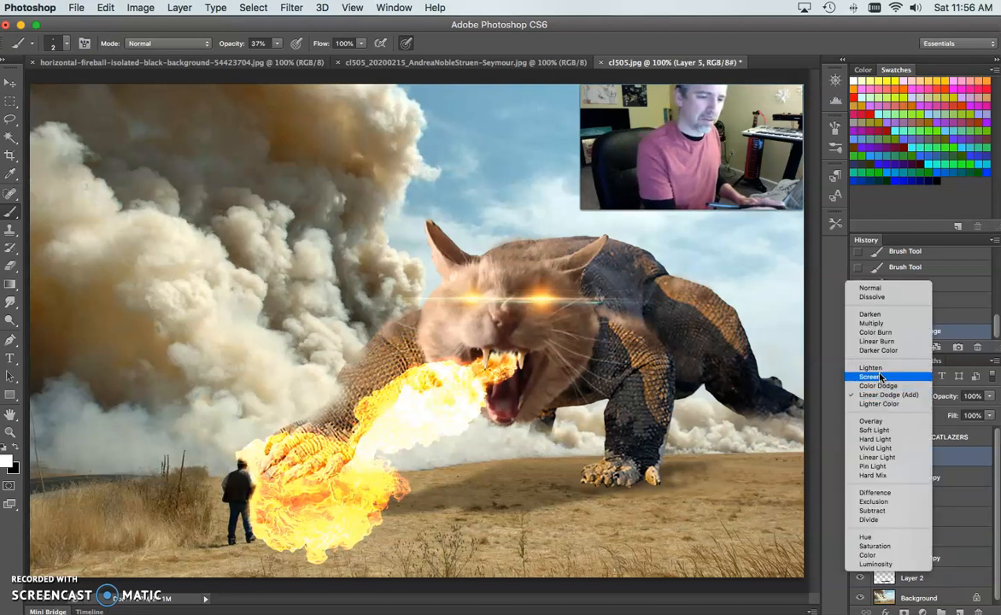
click(874, 386)
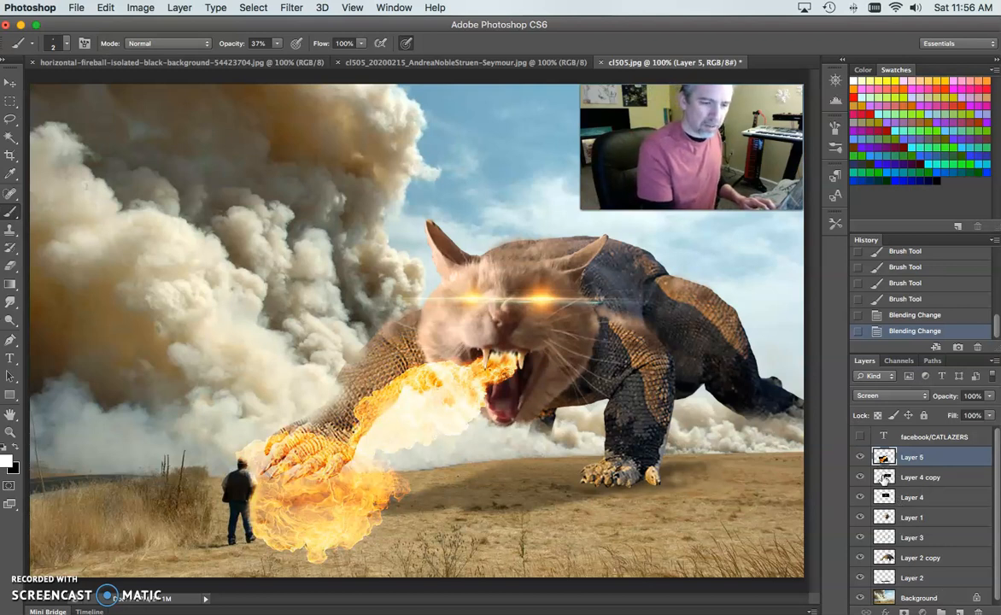
- Add a layer directly above Layer 4 copy and paint black behind the flames with a soft 146 px brush at 37% opacity
click(922, 477)
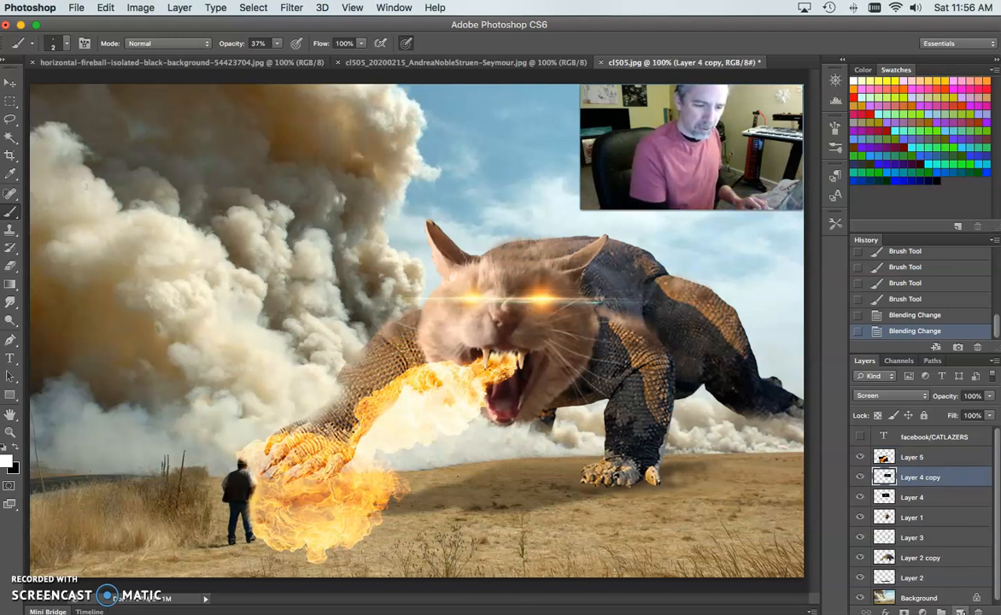
click(960, 611)
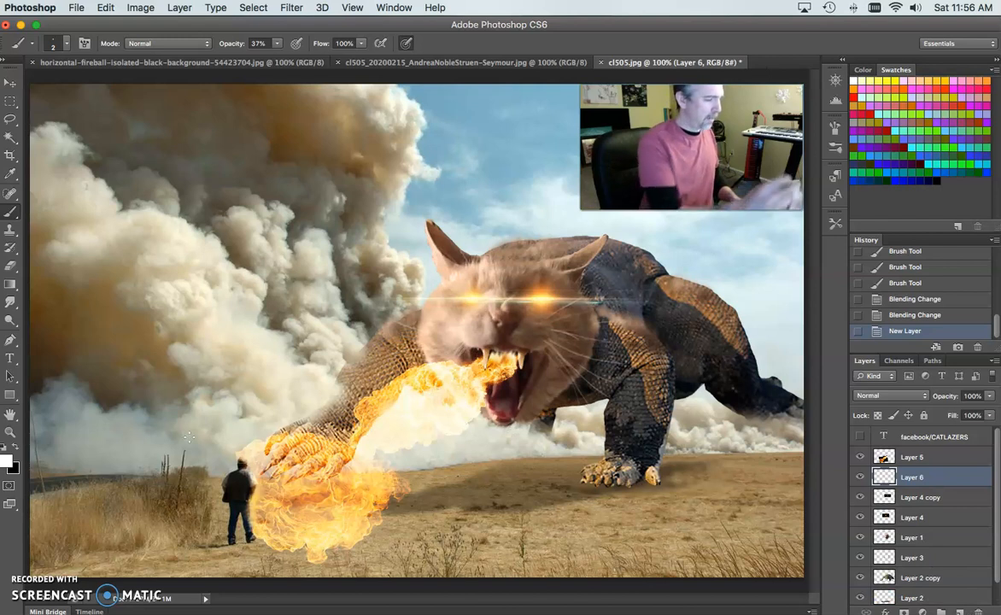
click(15, 447)
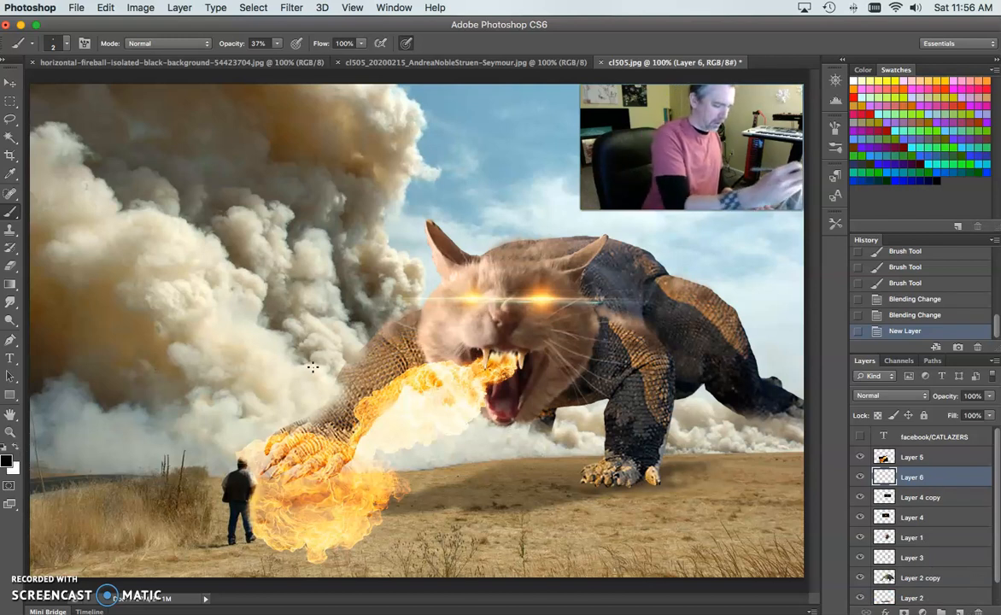
click(66, 43)
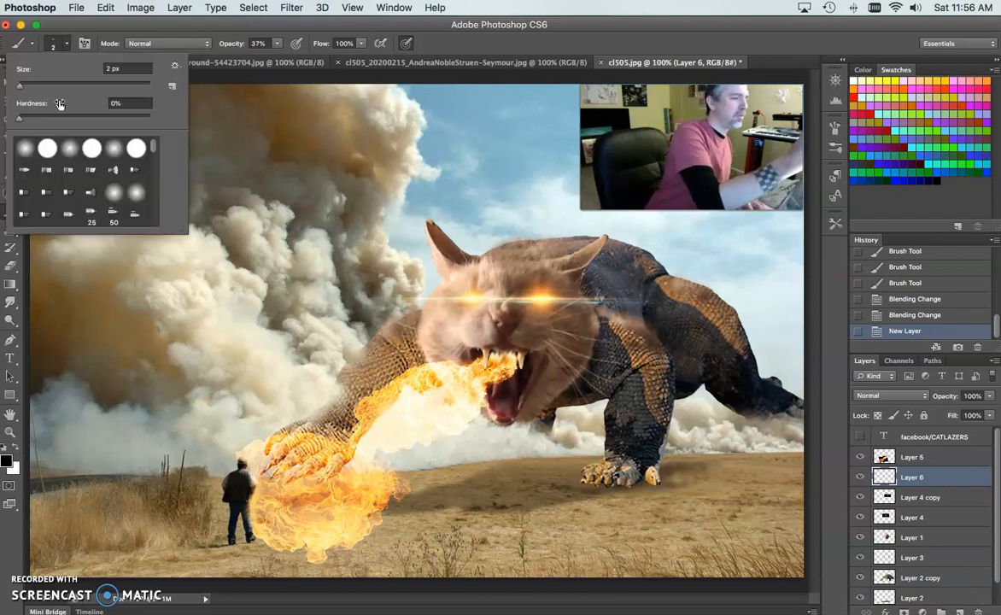
drag(20, 85, 60, 83)
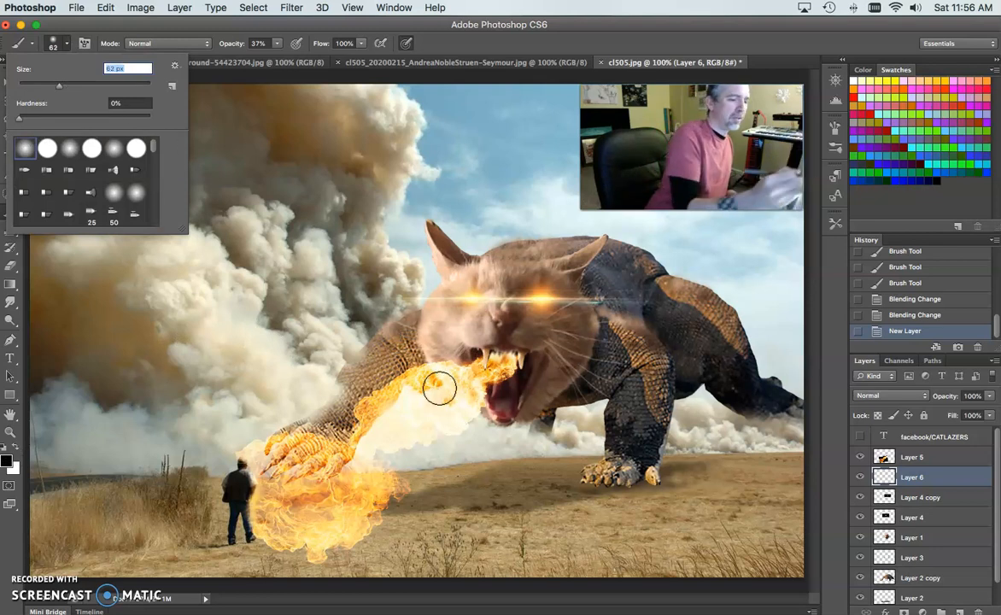
click(100, 86)
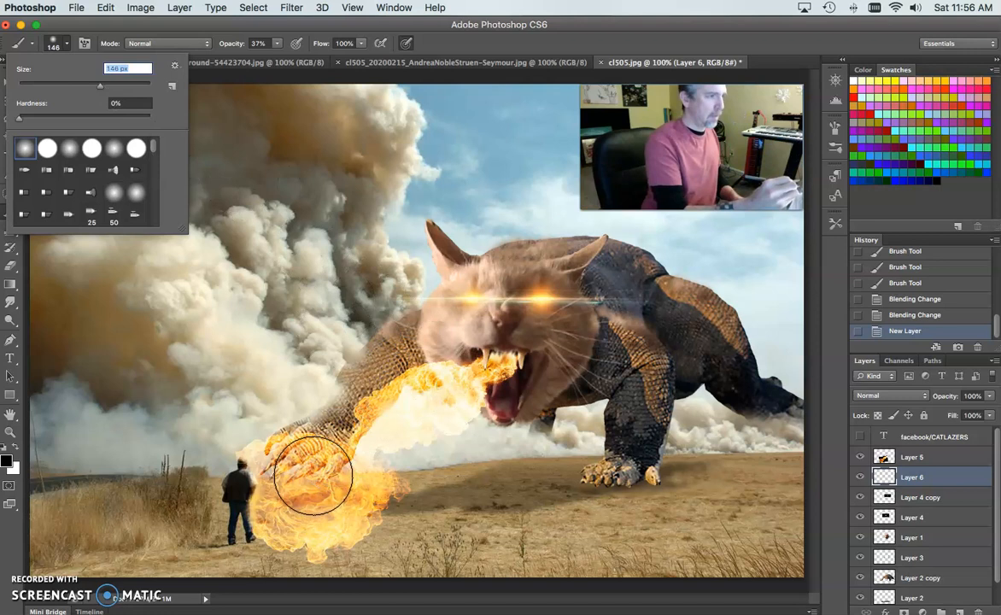
mouse_move(312, 476)
mouse_down()
mouse_move(292, 501)
mouse_move(317, 502)
mouse_move(382, 416)
mouse_move(448, 393)
mouse_move(374, 434)
mouse_move(345, 504)
mouse_move(326, 517)
mouse_move(288, 484)
mouse_move(292, 511)
mouse_move(328, 489)
mouse_move(366, 442)
mouse_move(467, 394)
mouse_move(457, 406)
mouse_move(482, 385)
mouse_move(384, 436)
mouse_move(346, 495)
mouse_move(399, 479)
mouse_up()
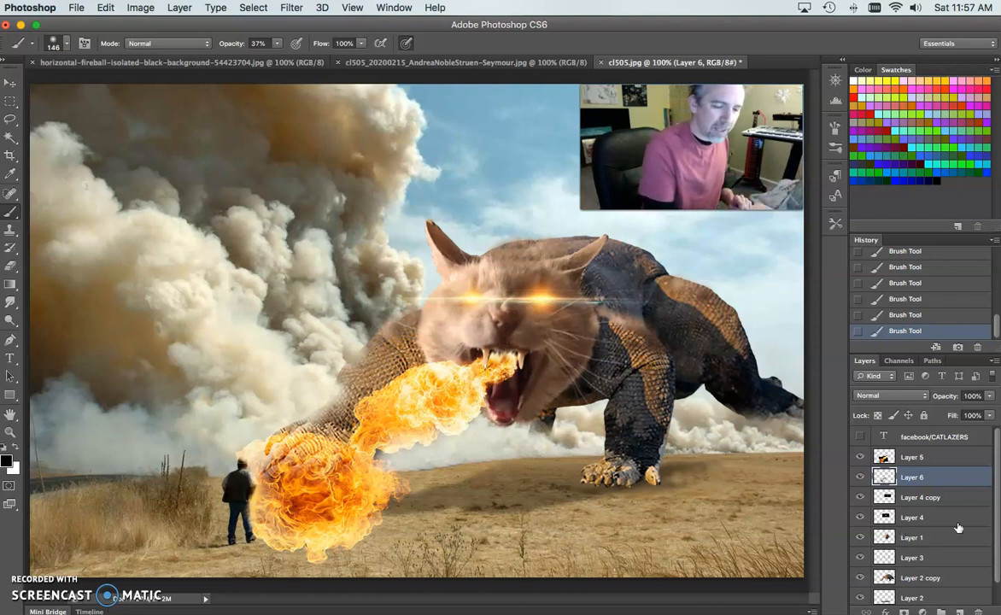
- Lasso the cat's open mouth on Layer 1 and copy it onto a new layer
drag(996, 498, 995, 512)
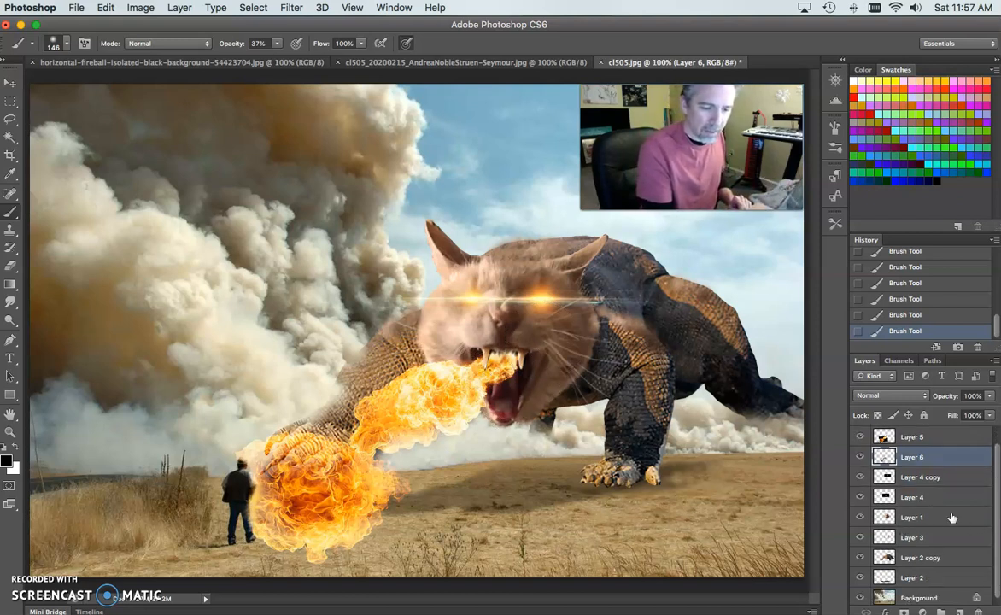
click(886, 518)
key(l)
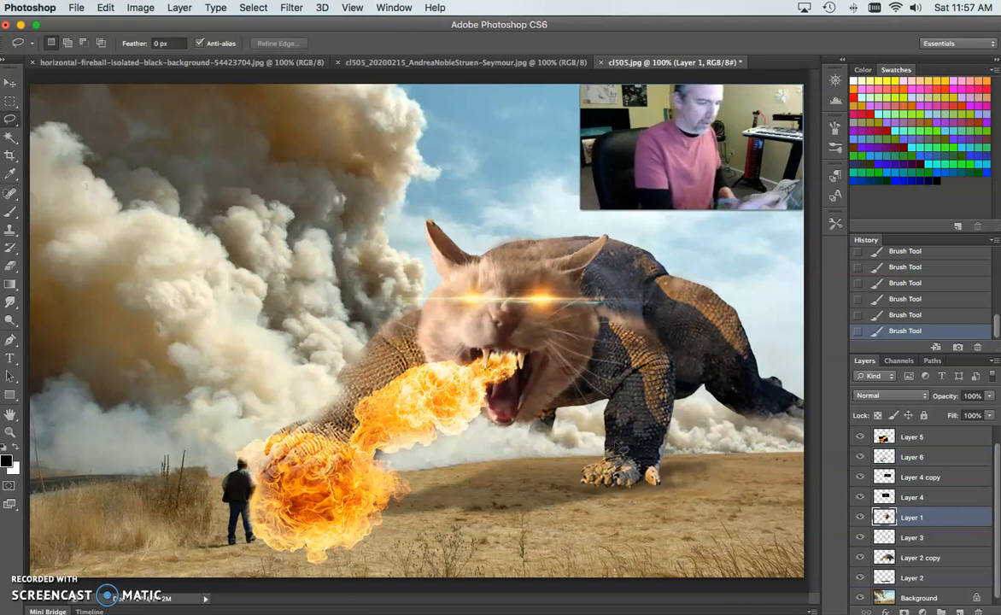
mouse_move(542, 357)
mouse_down()
mouse_move(517, 418)
mouse_move(491, 402)
mouse_move(472, 351)
mouse_move(541, 357)
mouse_up()
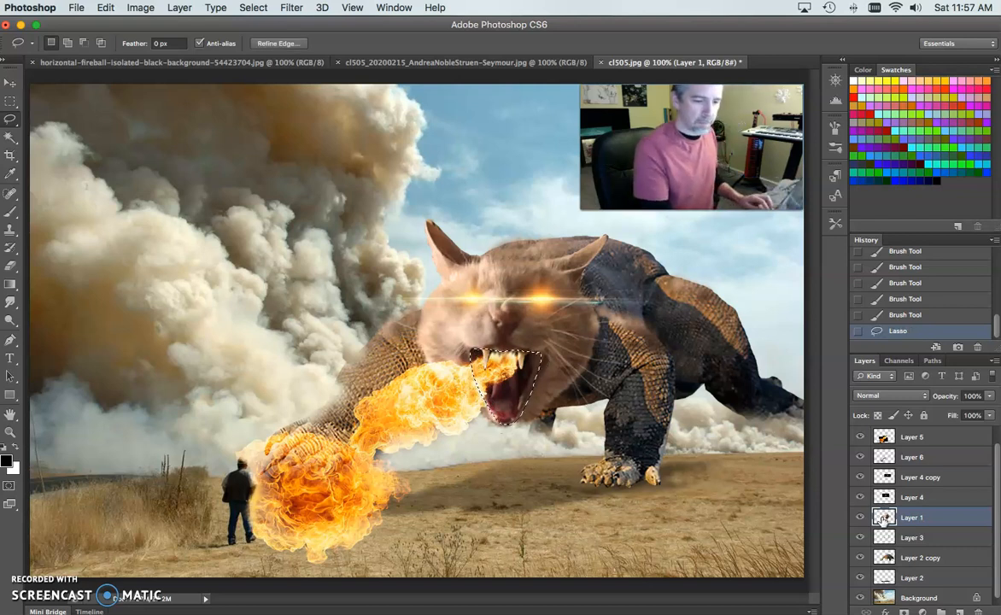
key(super+c)
key(super+v)
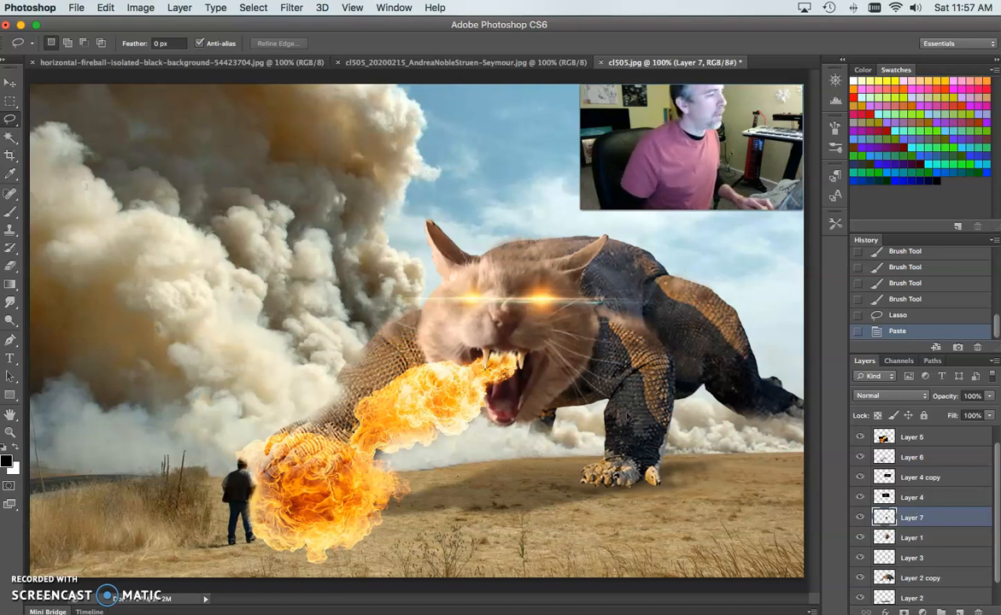
- Brighten the pasted mouth with Brightness/Contrast and set its layer's blend mode to Screen
click(141, 8)
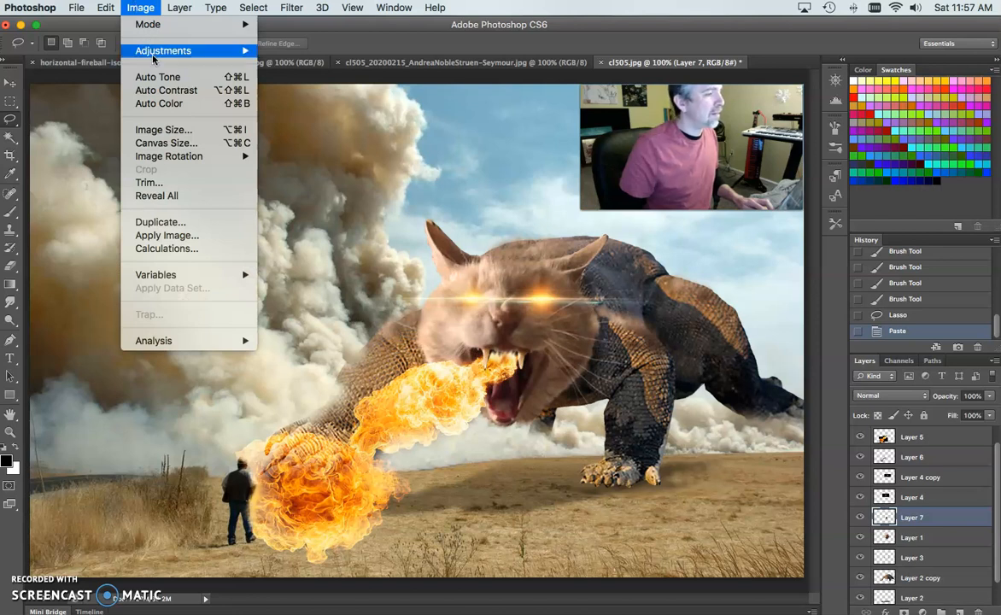
mouse_move(142, 52)
click(303, 52)
key(i)
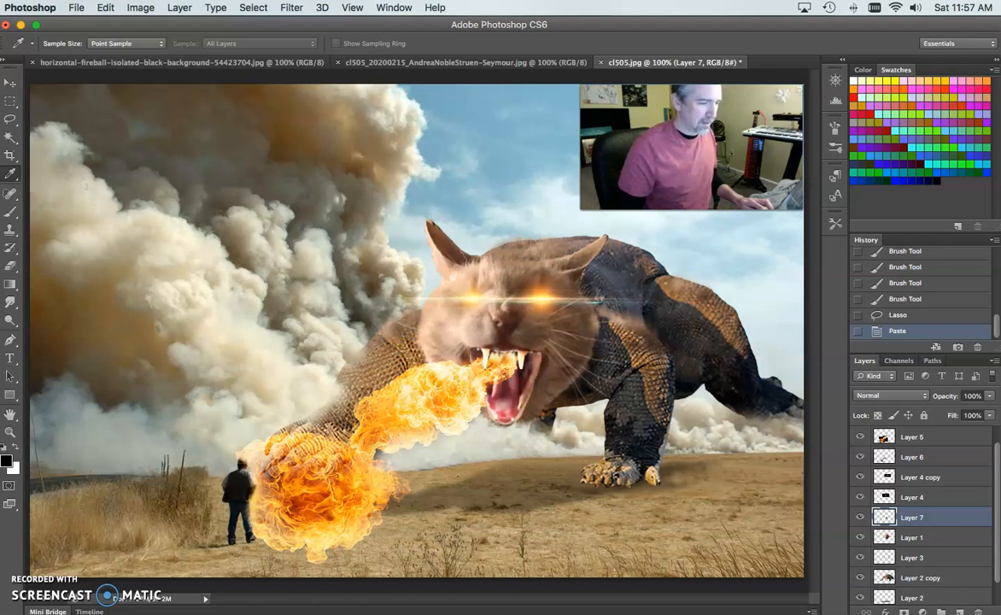
key(Return)
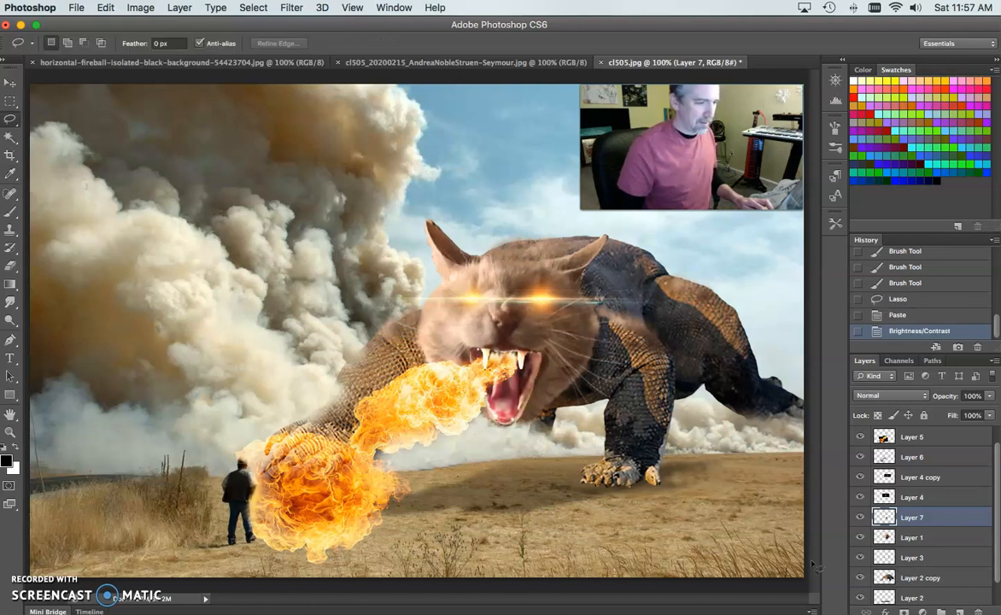
click(904, 398)
click(877, 484)
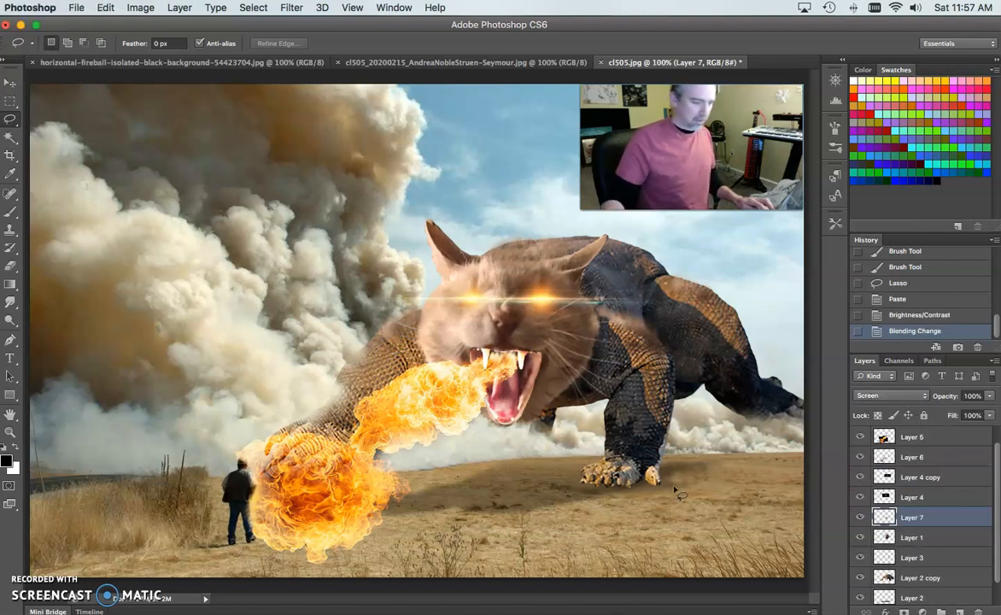
- Erase the brightened mouth copy's hard outer edges on Layer 7 with a soft 66 px eraser
click(10, 266)
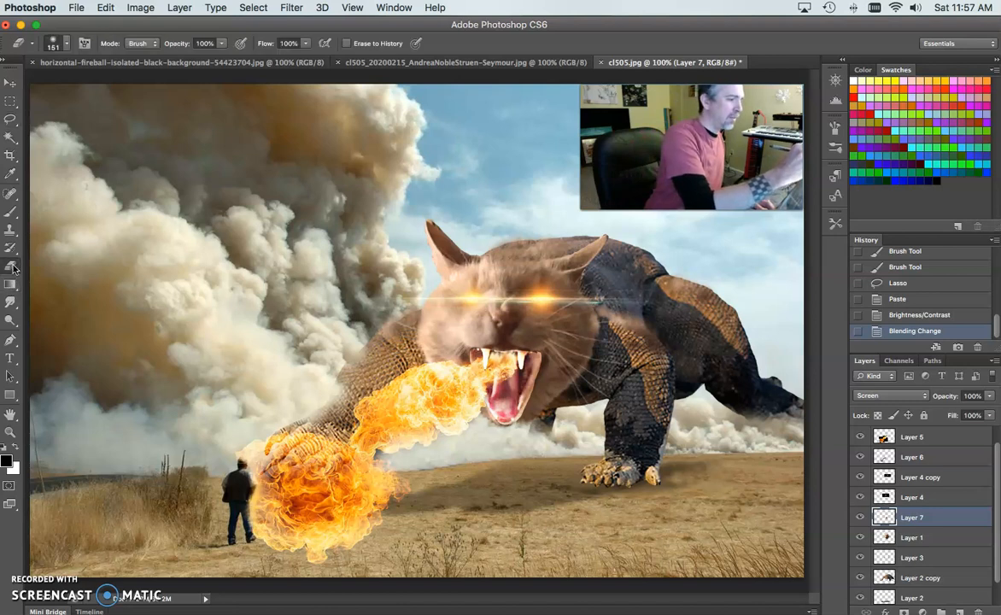
click(55, 43)
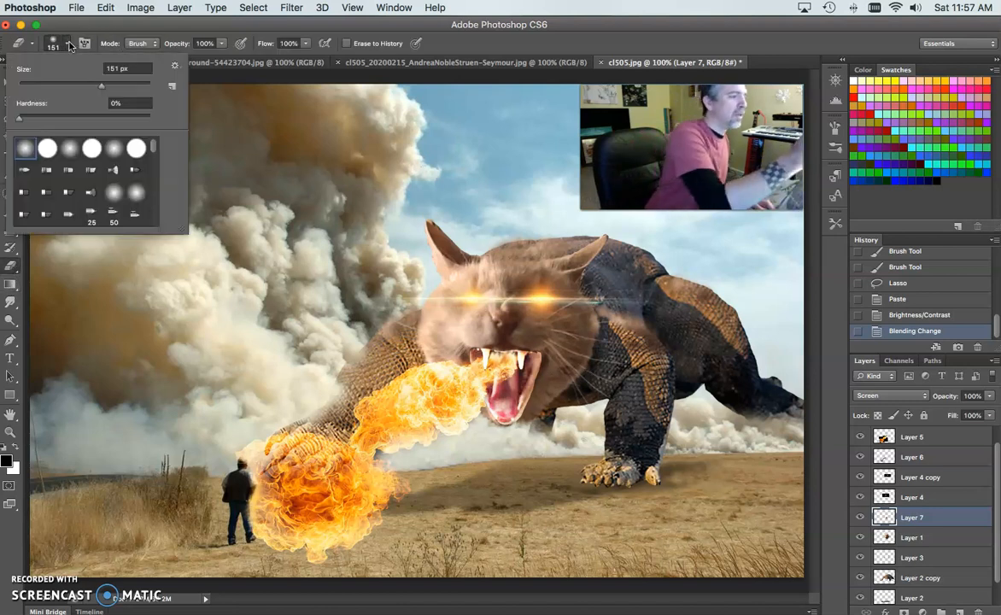
click(73, 87)
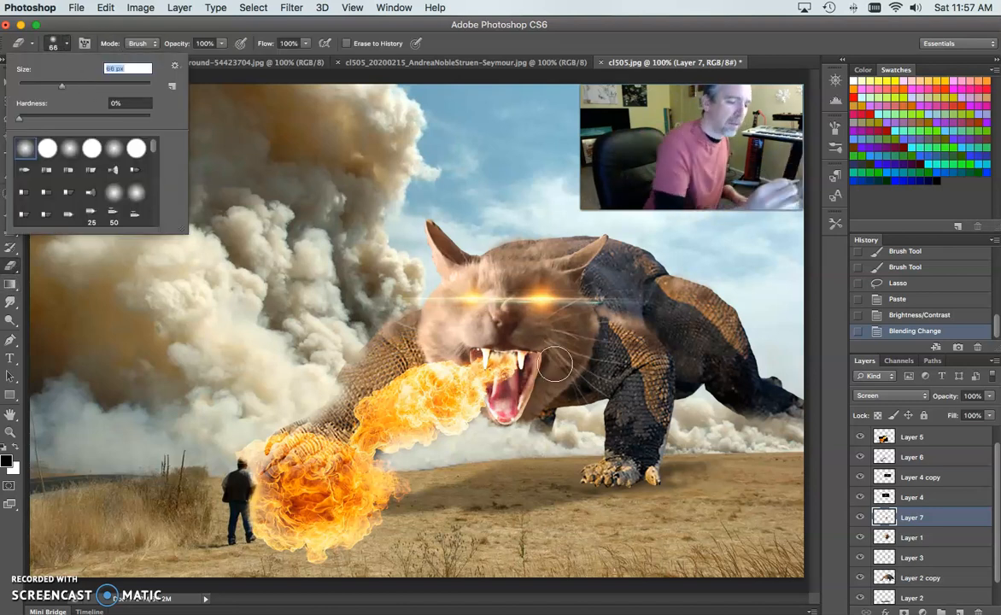
key(Return)
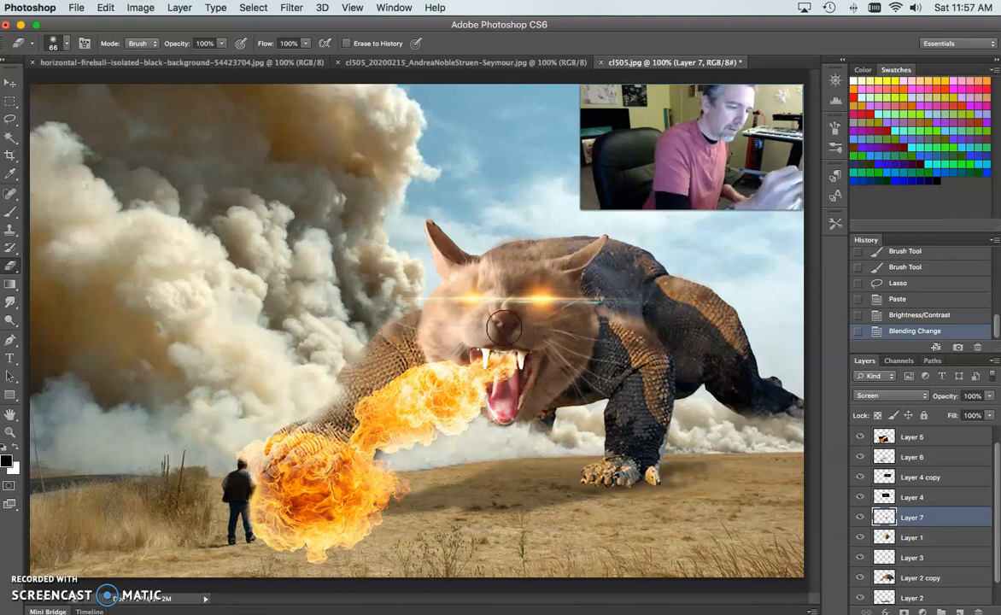
click(457, 412)
click(469, 435)
click(474, 448)
click(470, 436)
click(470, 426)
click(483, 441)
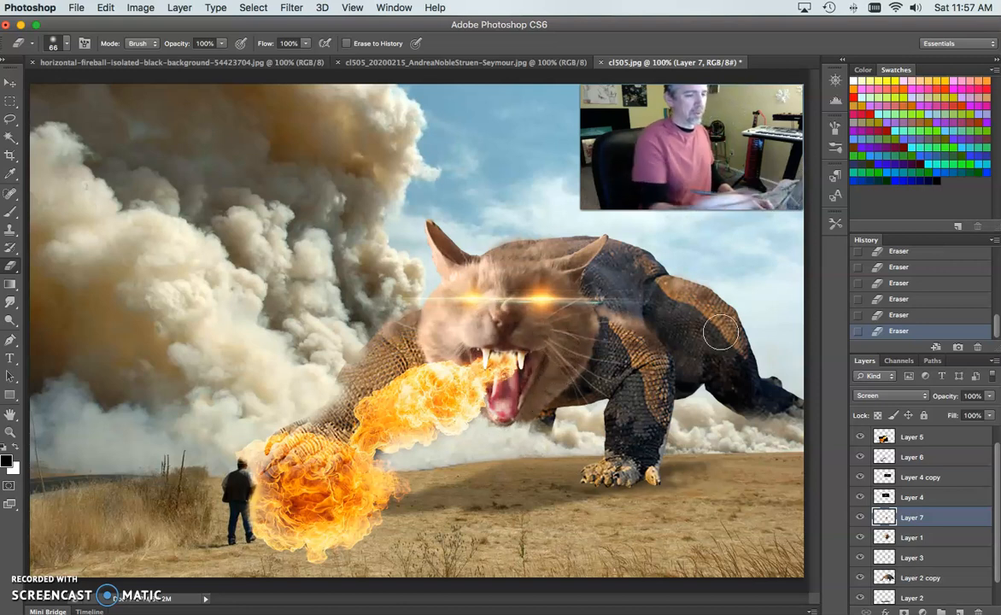
- Apply a Photo Filter with Warming Filter (85) at a raised density to the mouth on Layer 7
click(140, 8)
mouse_move(220, 53)
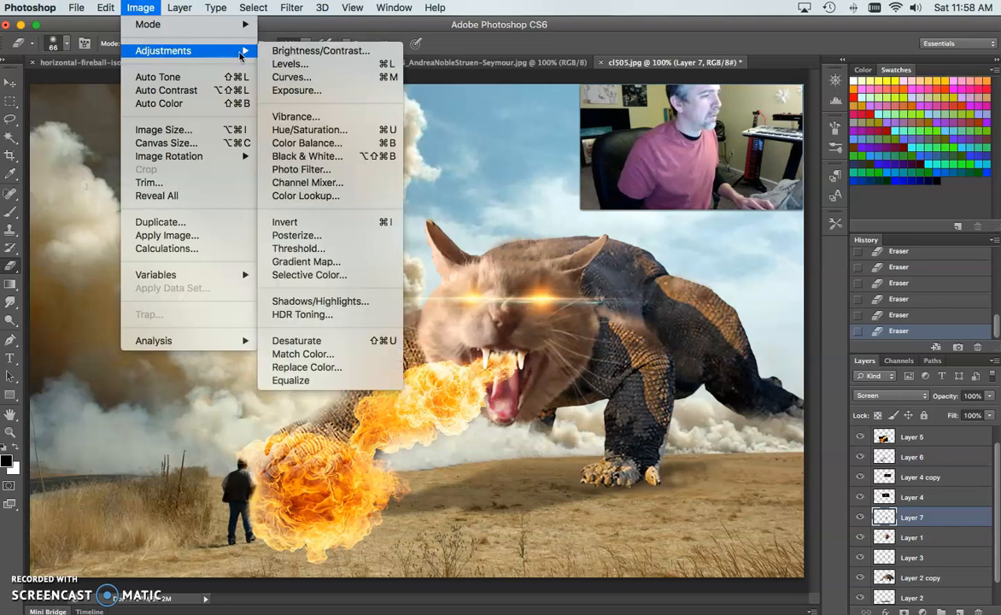
click(340, 173)
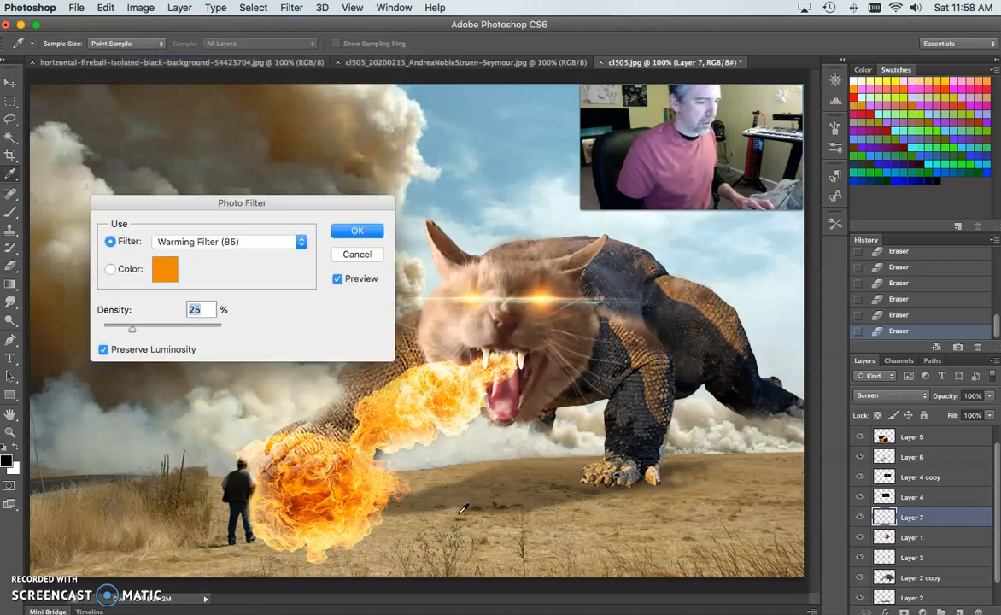
drag(131, 332, 181, 330)
click(352, 233)
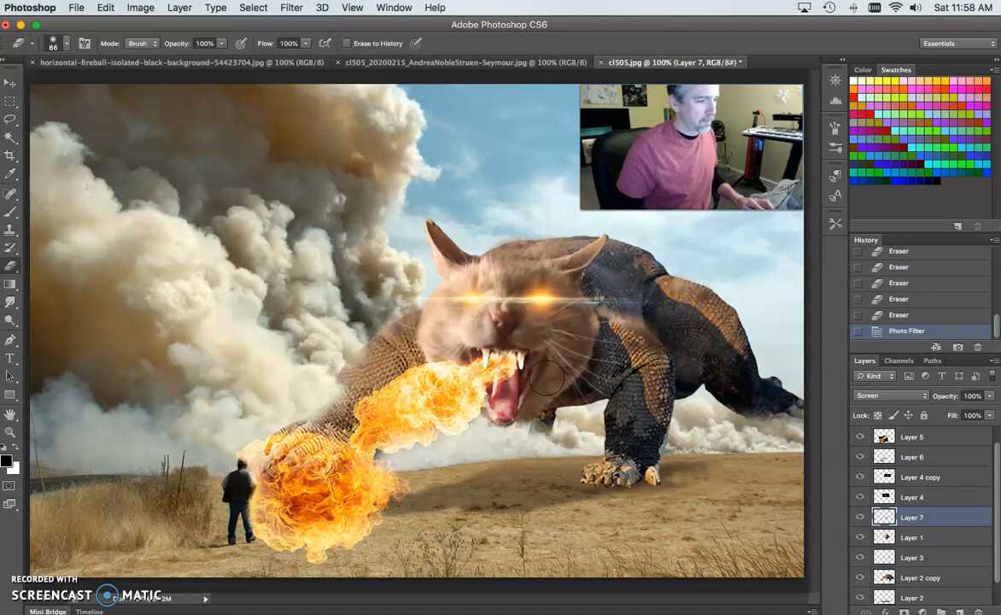
- Adjust Layer 7's mouth to Hue +19, Saturation +37 and Lightness +15, and erase the excess glow along the mouth's edge
key(super+u)
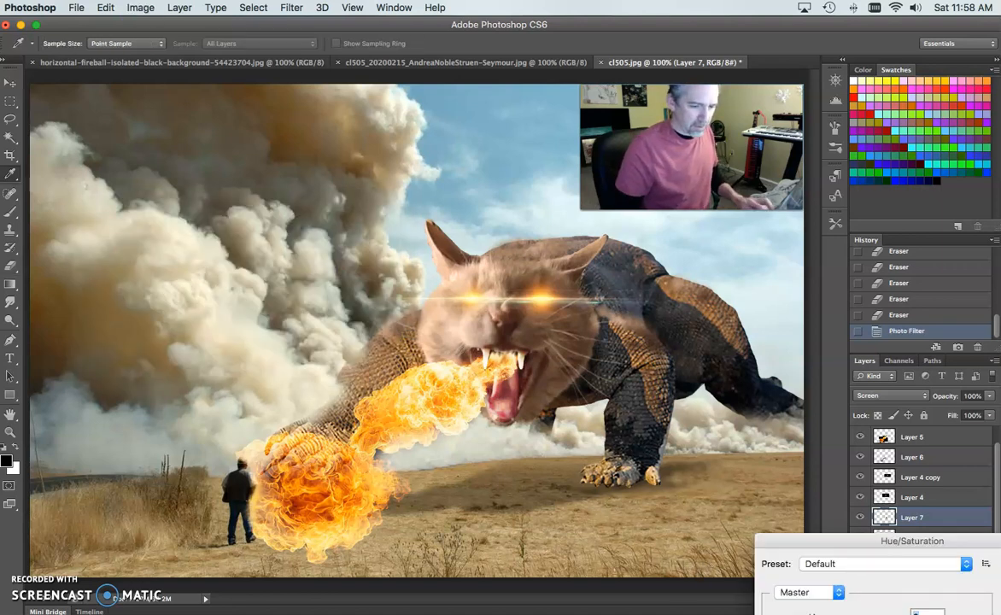
drag(846, 547, 139, 220)
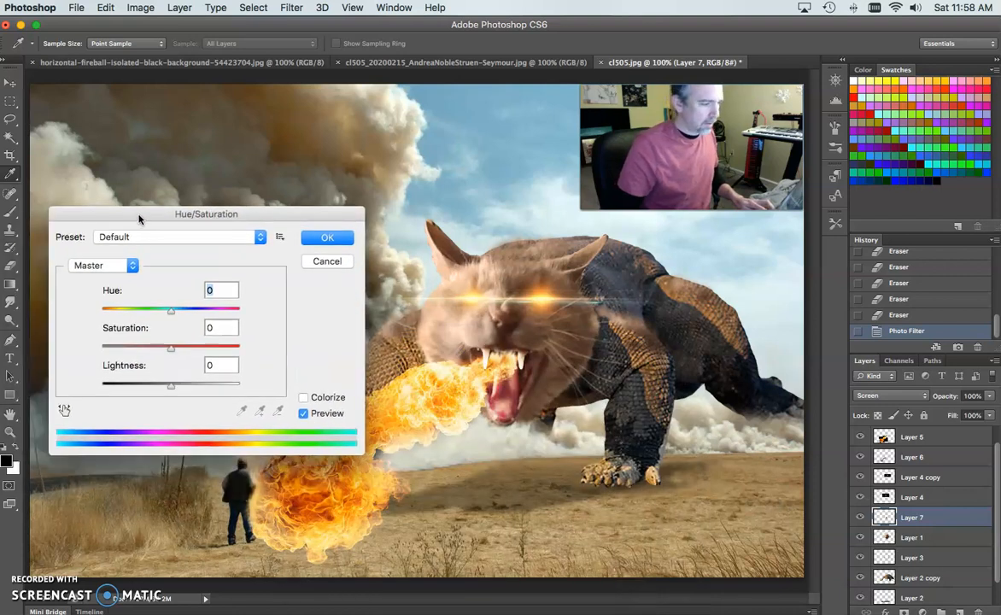
drag(171, 386, 180, 389)
drag(171, 350, 186, 312)
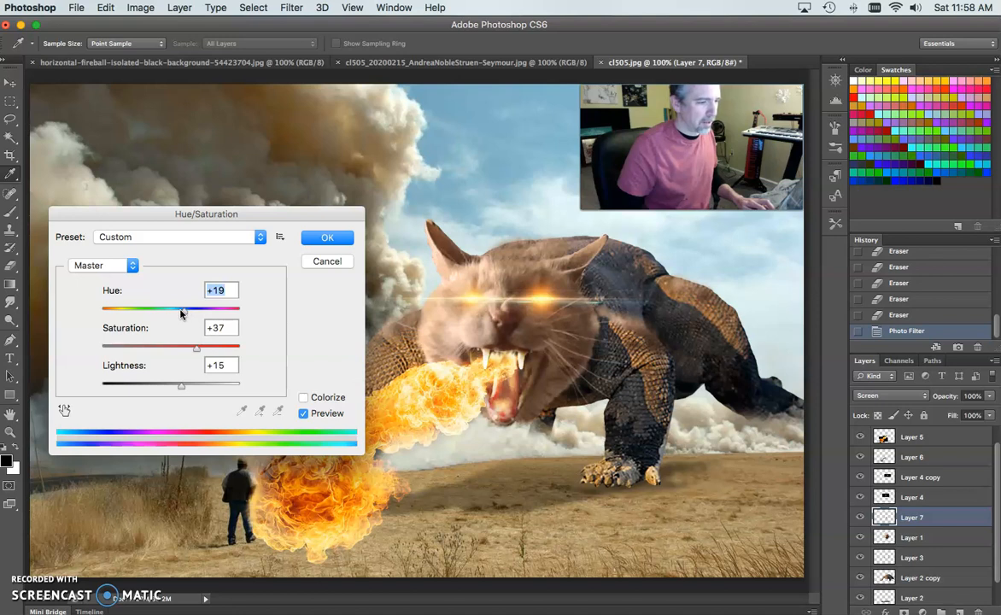
key(Return)
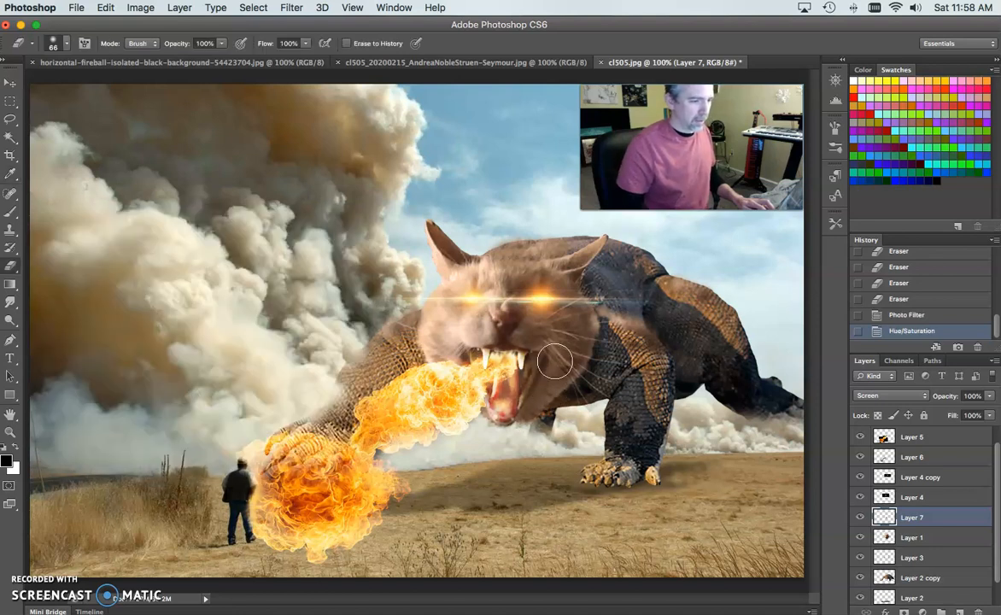
drag(508, 373, 550, 440)
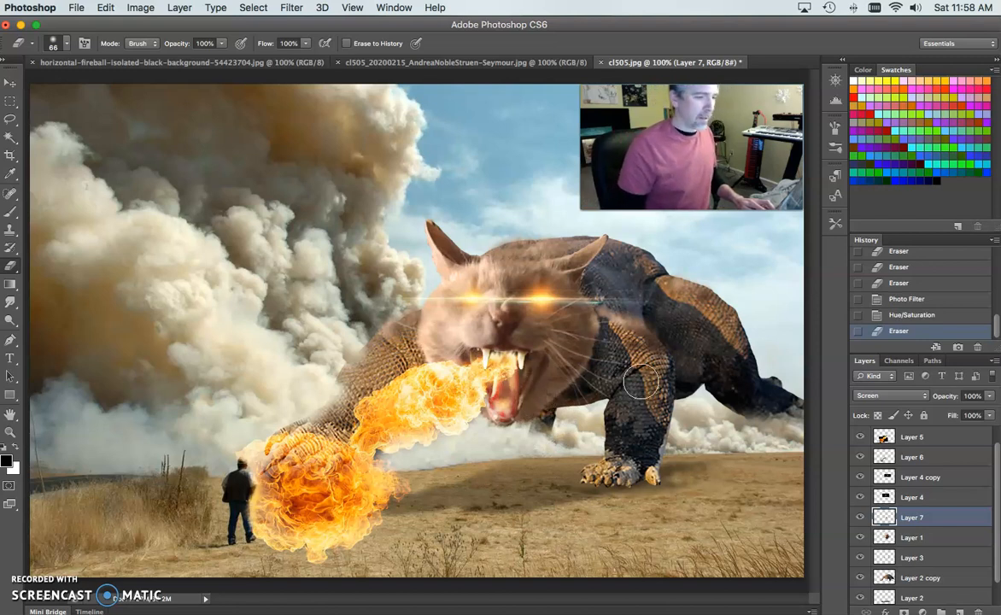
- Show the facebook/CATLAZERS text layer and lower its opacity to 46%
scroll(865, 455, up, 1)
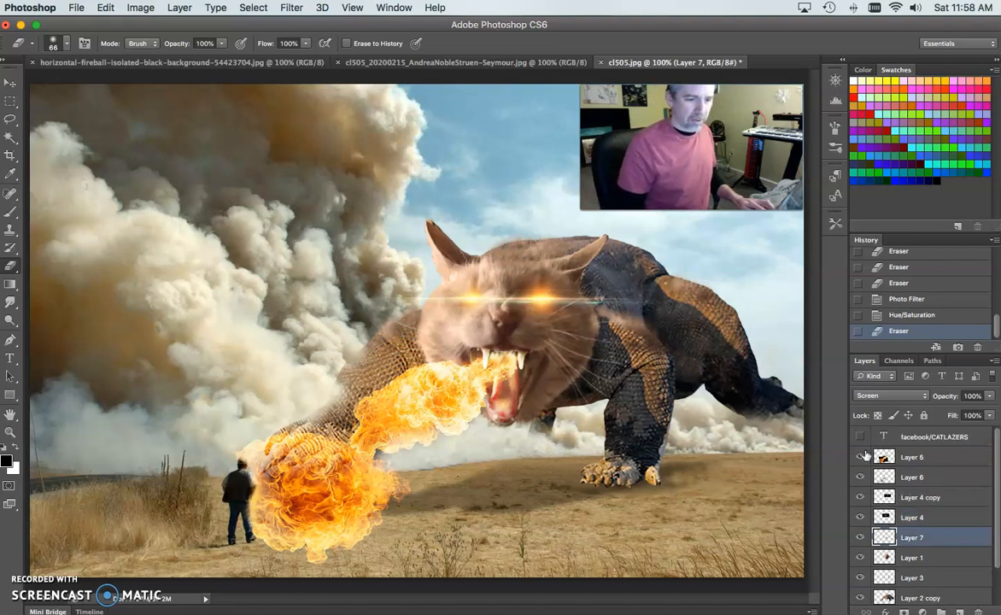
click(860, 438)
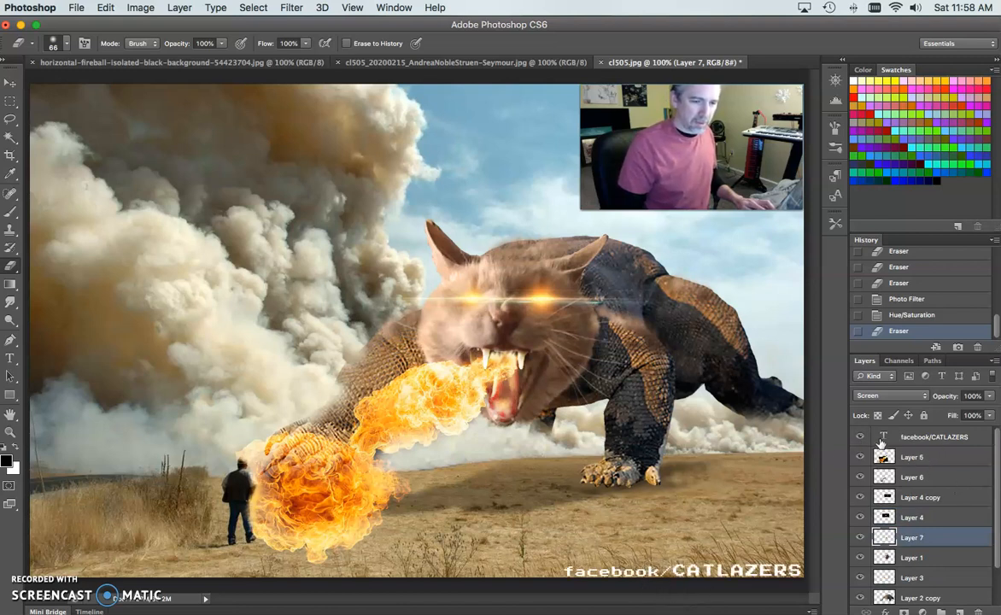
click(914, 437)
click(990, 396)
drag(951, 412, 954, 410)
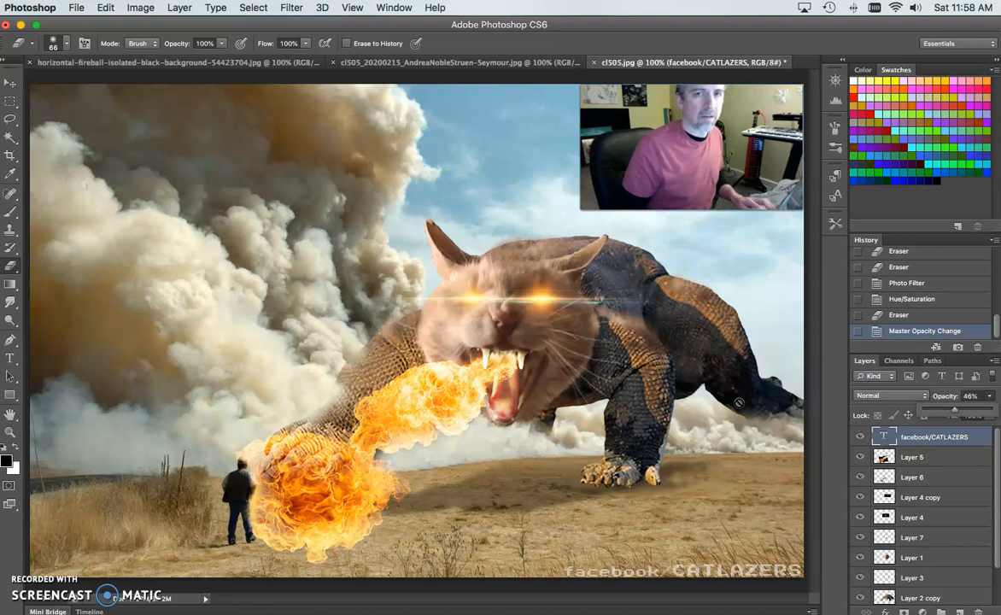
click(10, 102)
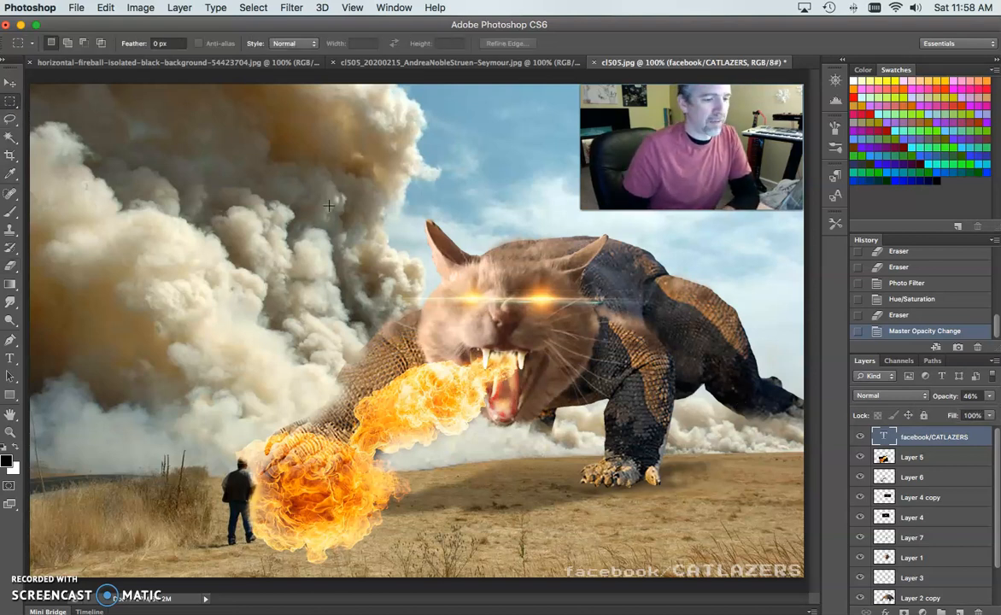